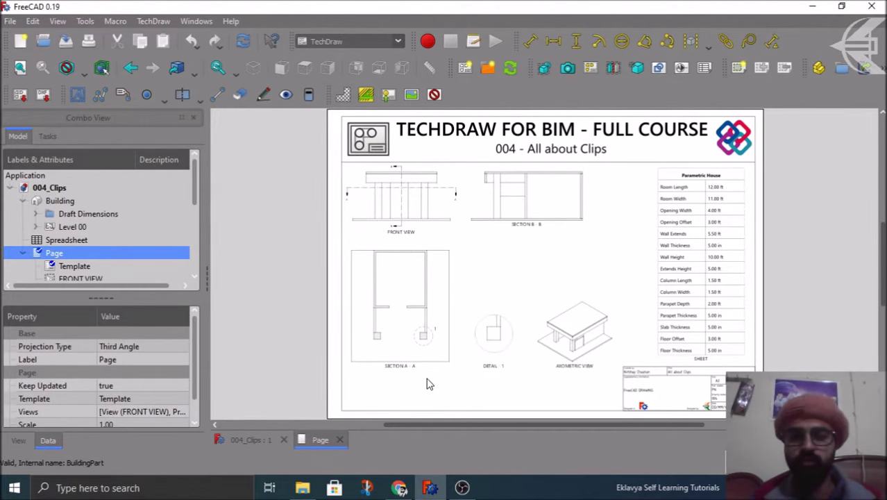
Zoom around Section A-A, then enlarge the model tree to list the page's views from Template to SHEET
scroll(427, 384, "up", 3)
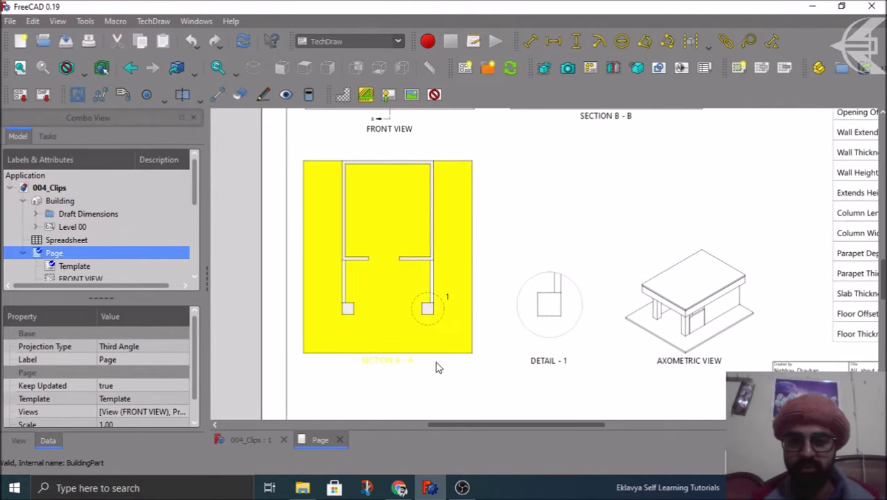
scroll(420, 311, "up", 2)
scroll(427, 313, "down", 2)
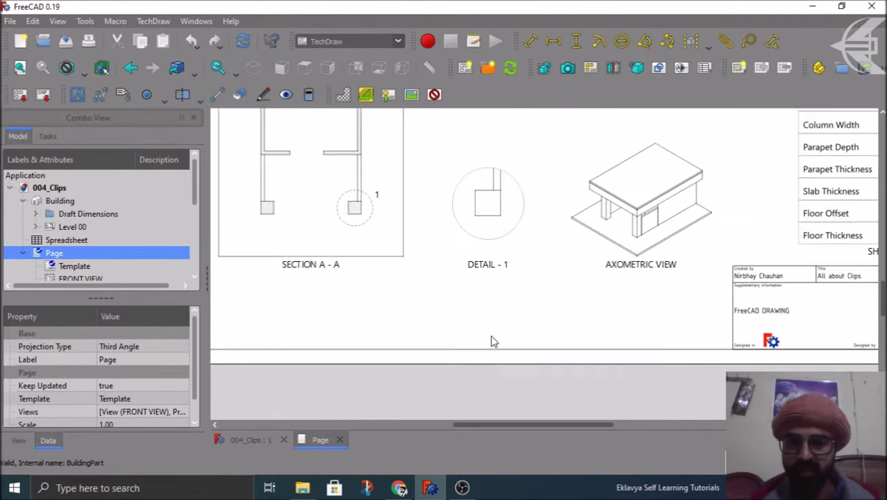
scroll(308, 172, "up", 3)
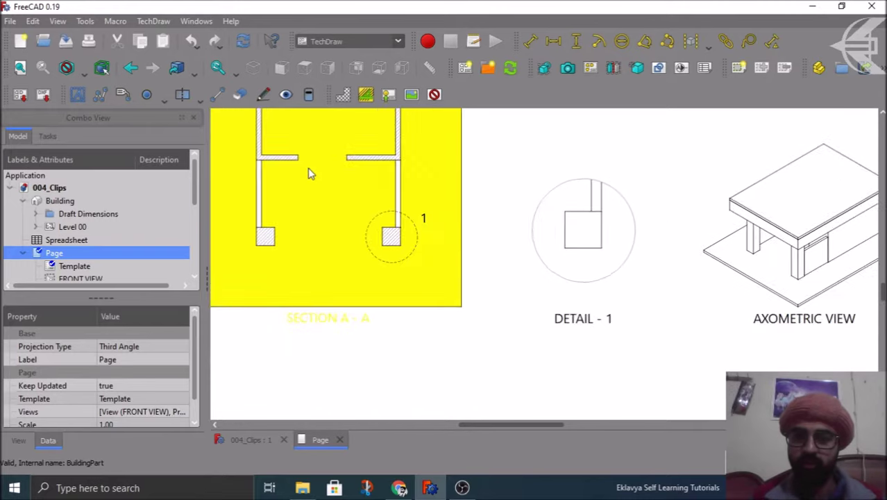
scroll(395, 278, "up", 1)
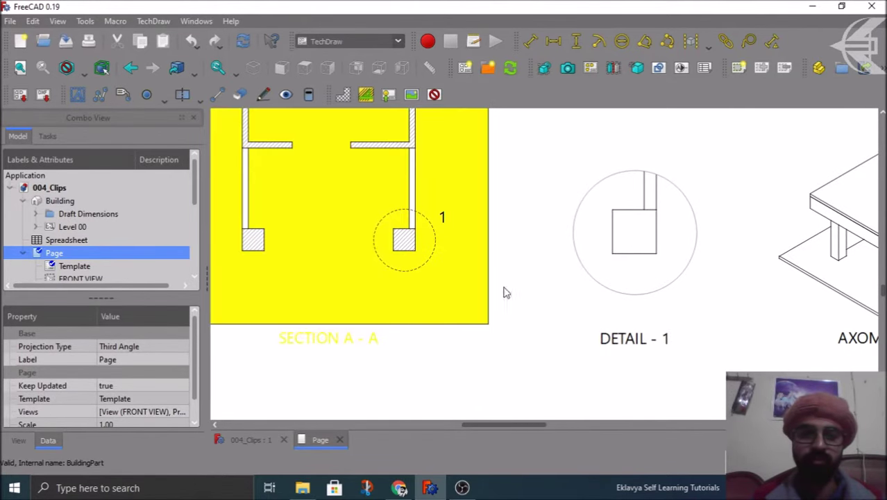
scroll(521, 293, "down", 4)
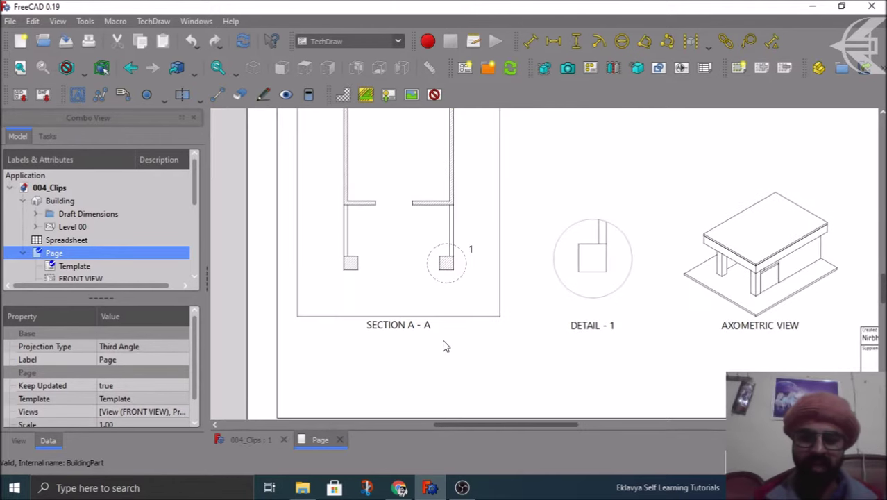
scroll(420, 360, "down", 3)
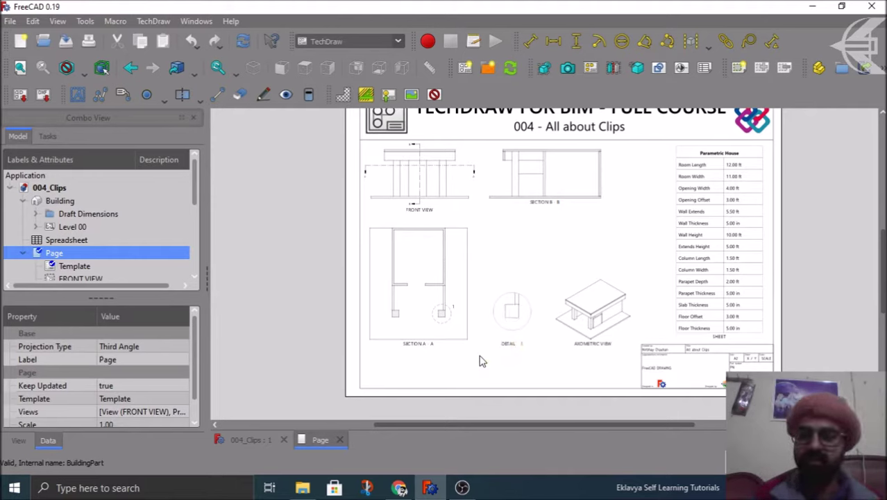
left_click_drag(100, 299, 99, 350)
scroll(136, 280, "down", 2)
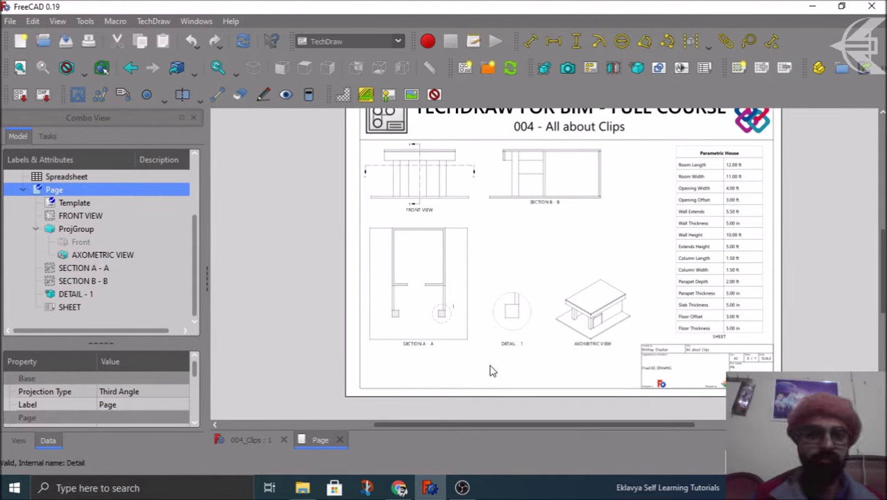
Insert a Clip group on the page, dismiss the warnings report and show the Clip's properties
left_click(736, 73)
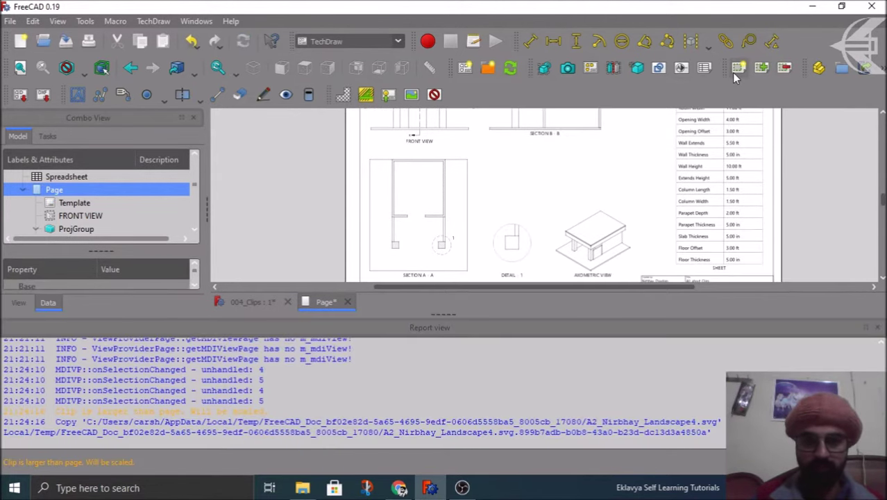
left_click(876, 327)
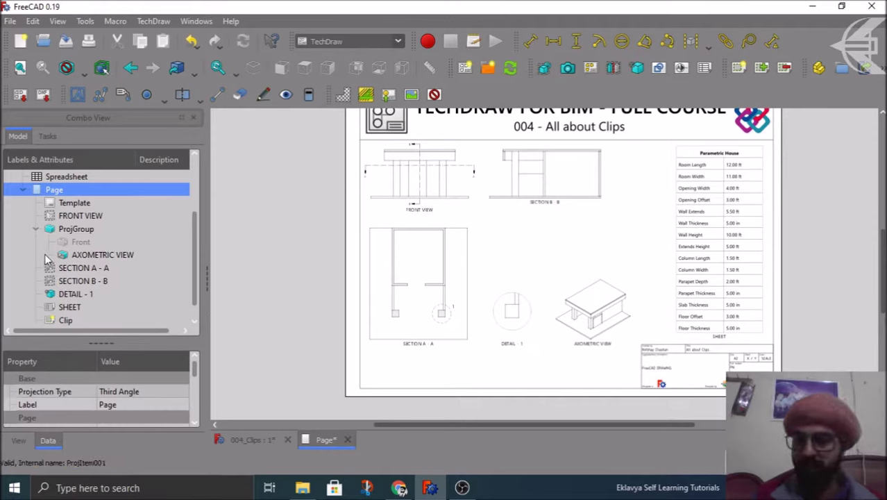
scroll(77, 278, "down", 1)
left_click(66, 307)
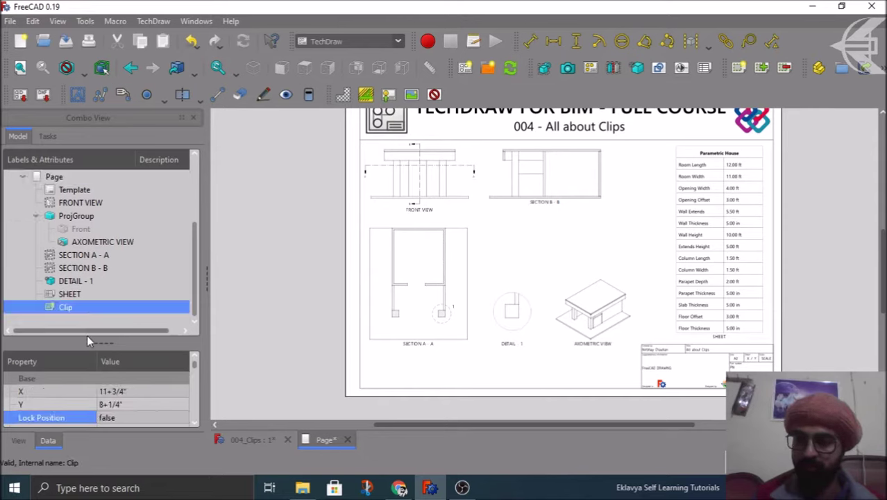
mouse_move(97, 343)
left_mouse_down()
mouse_move(98, 309)
mouse_move(97, 332)
left_mouse_up()
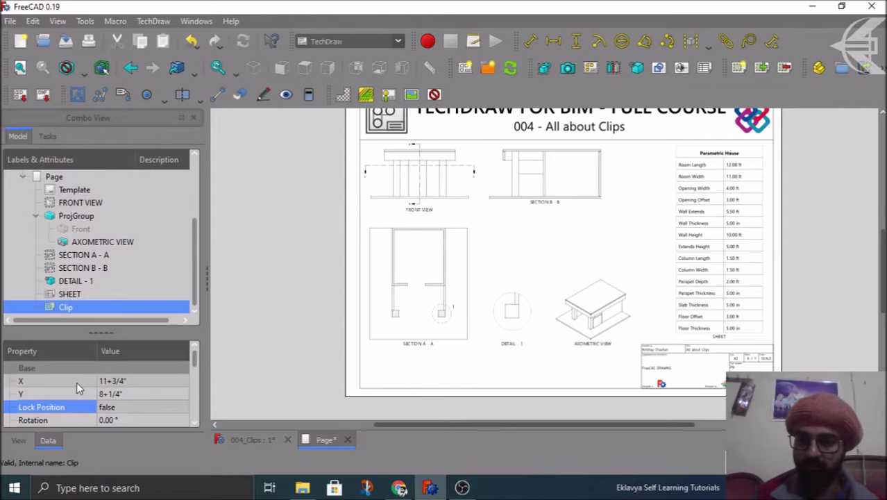
scroll(76, 382, "down", 3)
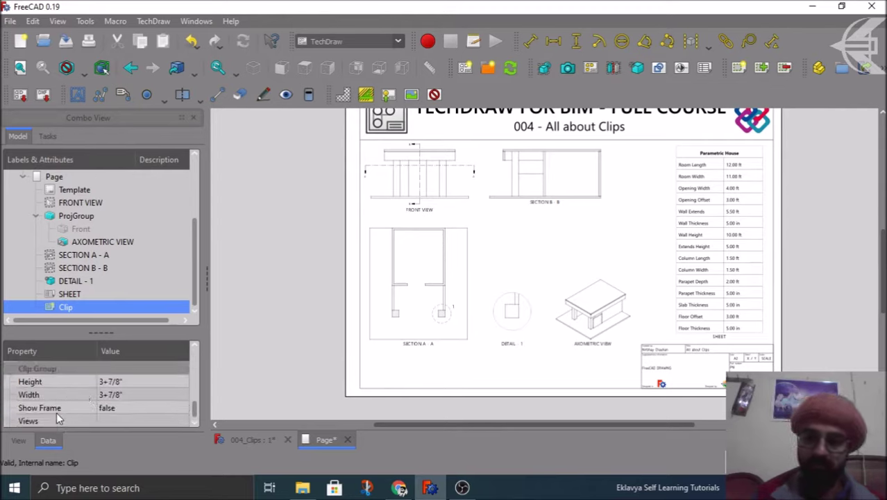
Set the Clip's Show Frame to true and resize it to 9+7/8" wide by 8+7/8" high
left_click(123, 407)
left_click(116, 428)
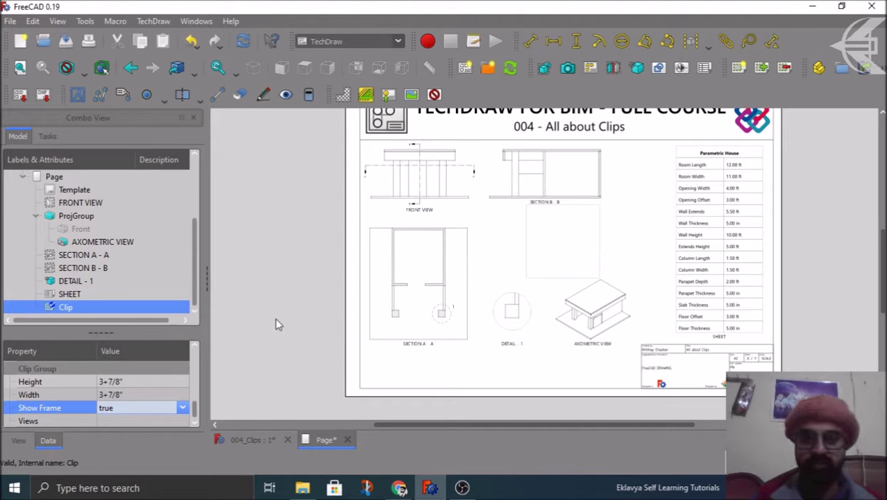
left_click(148, 381)
left_click(135, 394)
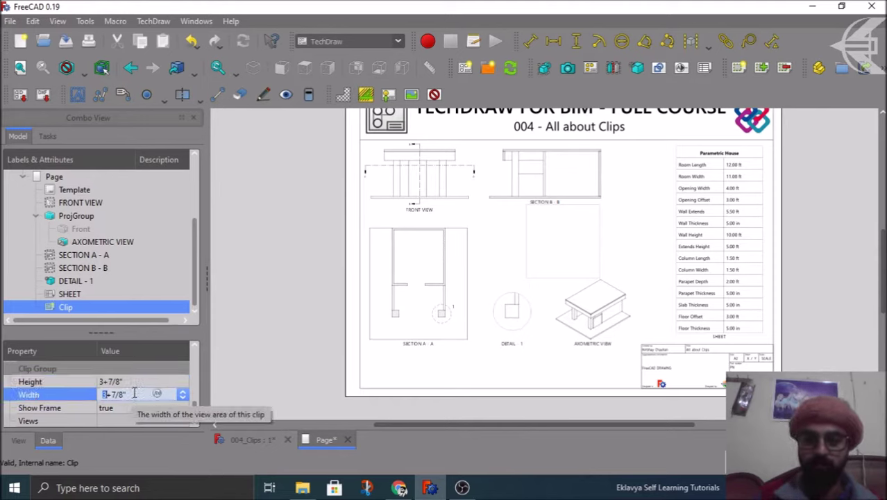
left_click(134, 381)
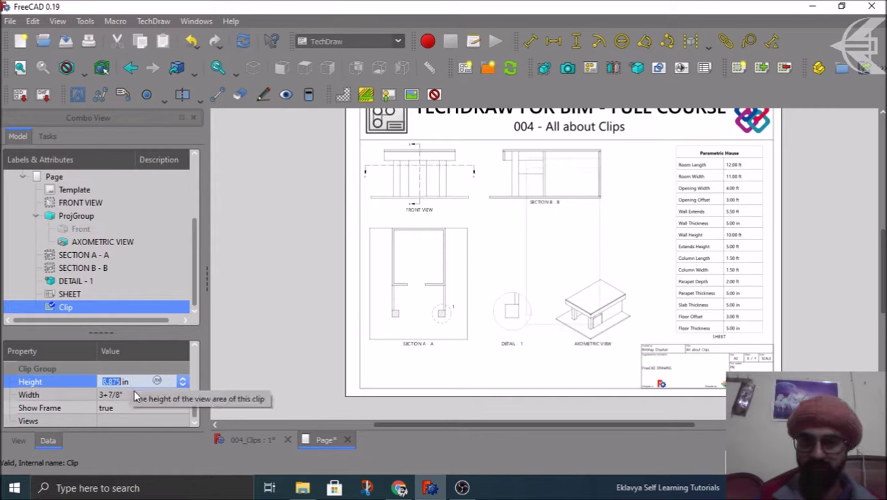
left_click(135, 393)
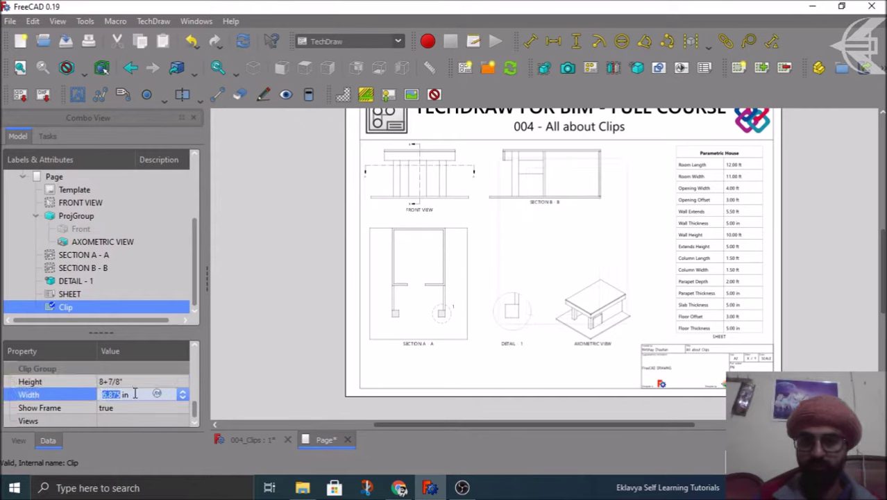
scroll(135, 394, "up", 1)
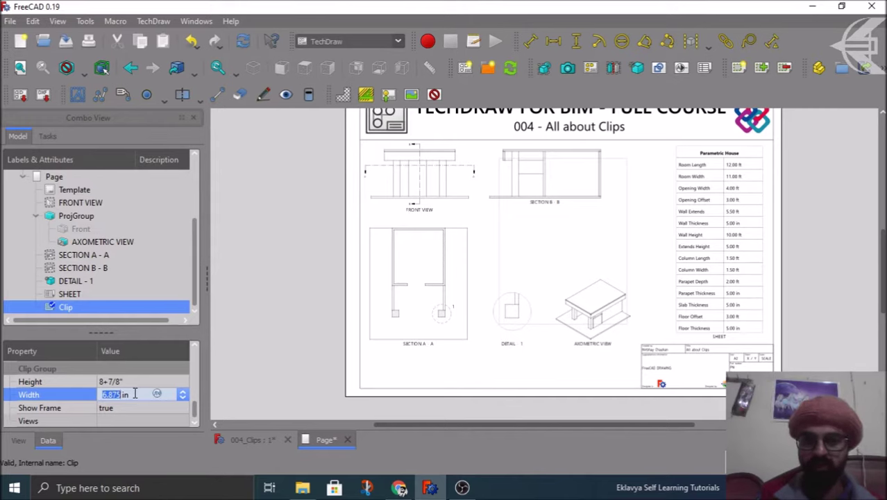
scroll(135, 393, "up", 1)
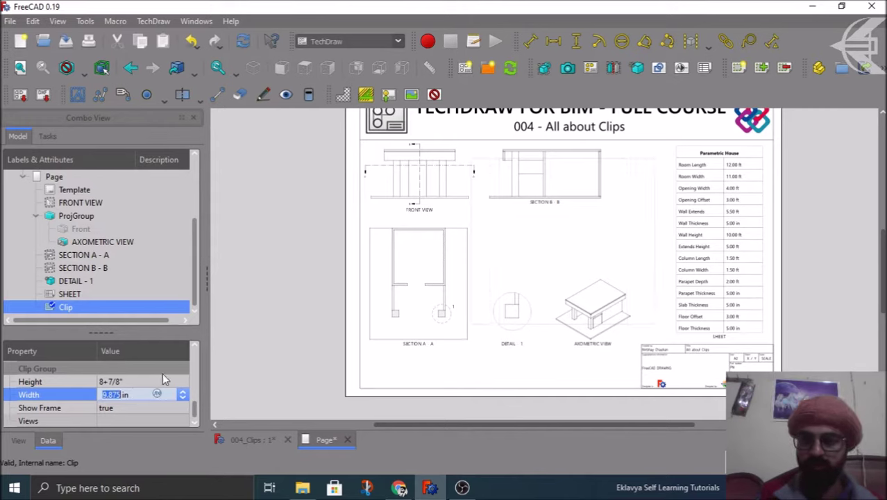
left_click_drag(198, 414, 196, 352)
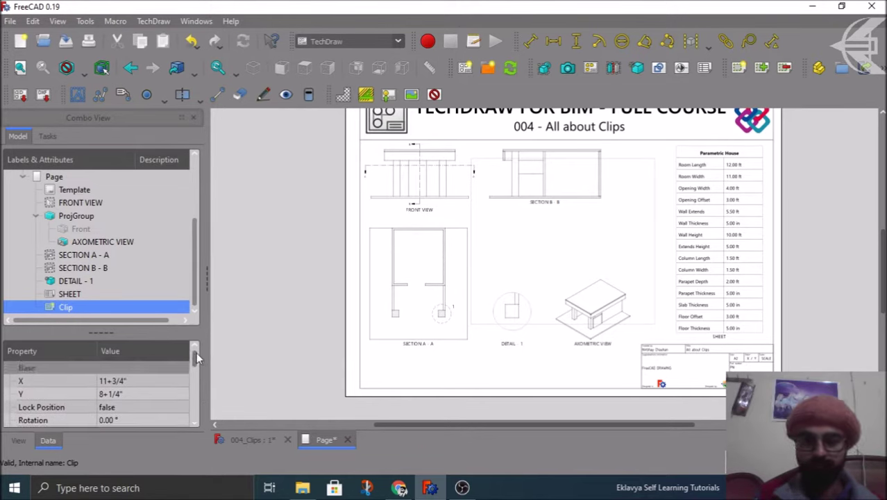
Turn on view frames, move the Clip over Section A-A and Detail 1, and set height 6+7/8"
left_click(433, 95)
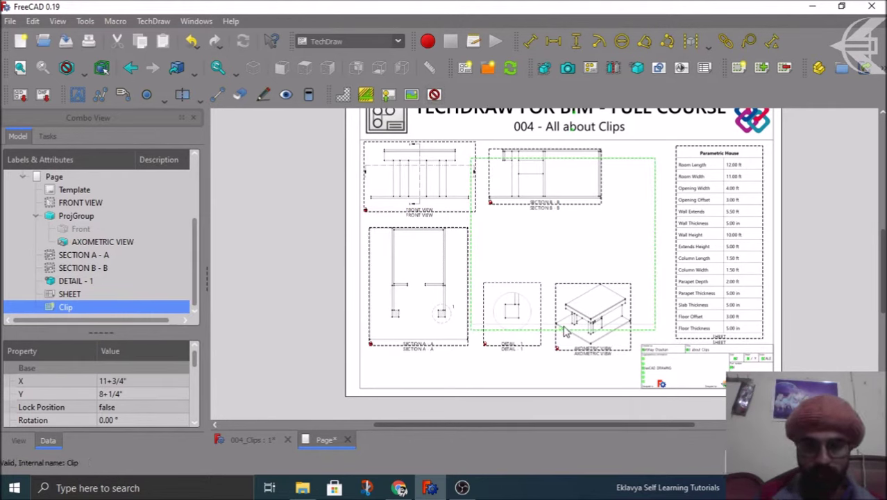
left_click_drag(566, 332, 456, 360)
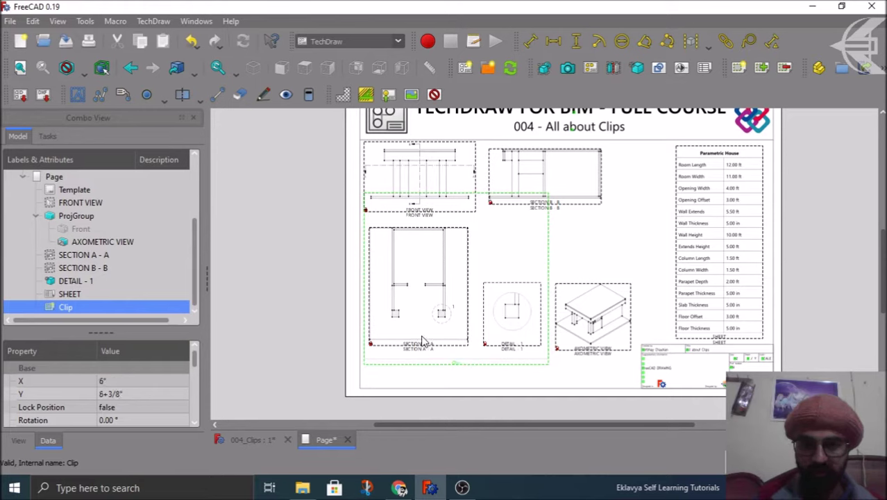
scroll(188, 382, "down", 5)
left_click(152, 382)
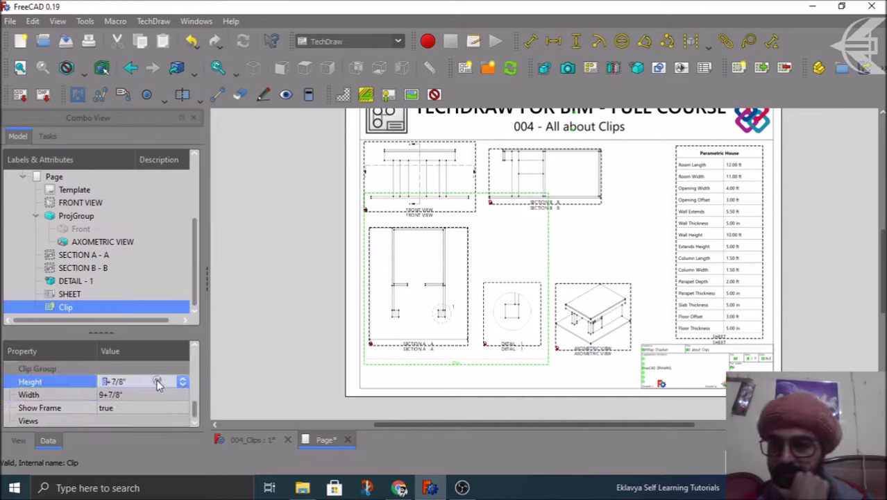
key("Return")
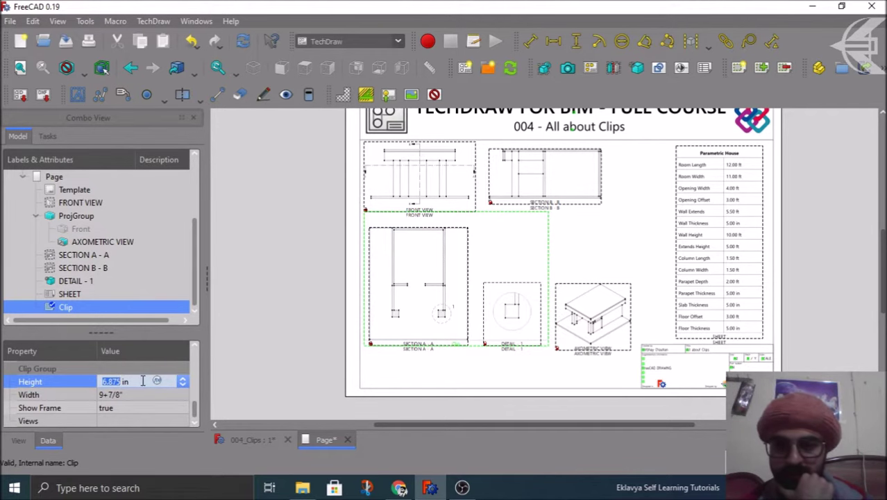
Nudge the Clip frame slightly lower on the sheet
scroll(458, 367, "up", 2)
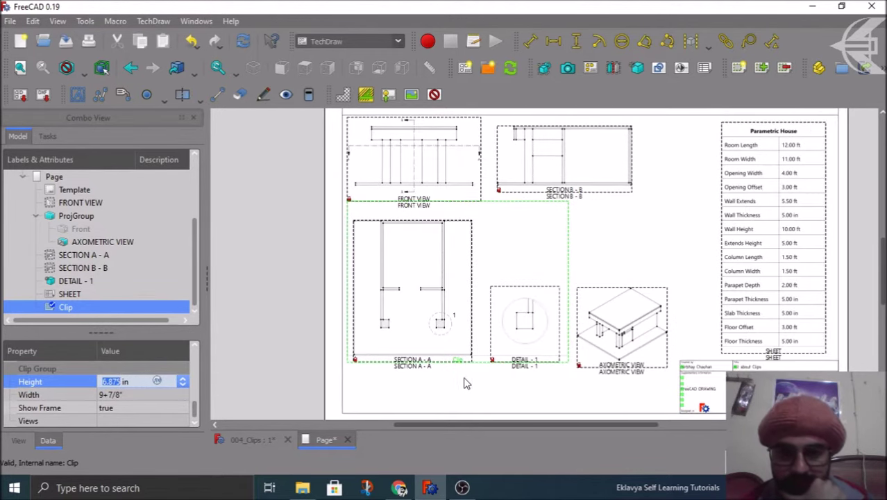
left_click_drag(456, 362, 455, 372)
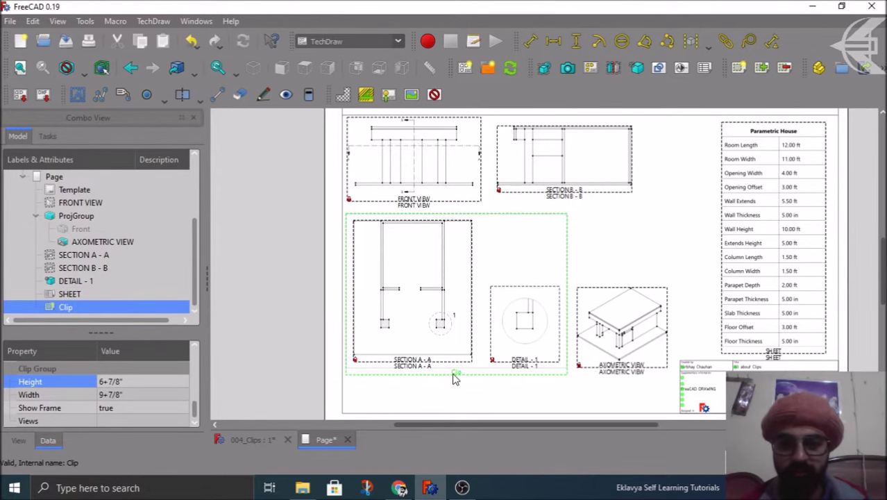
scroll(452, 382, "up", 2)
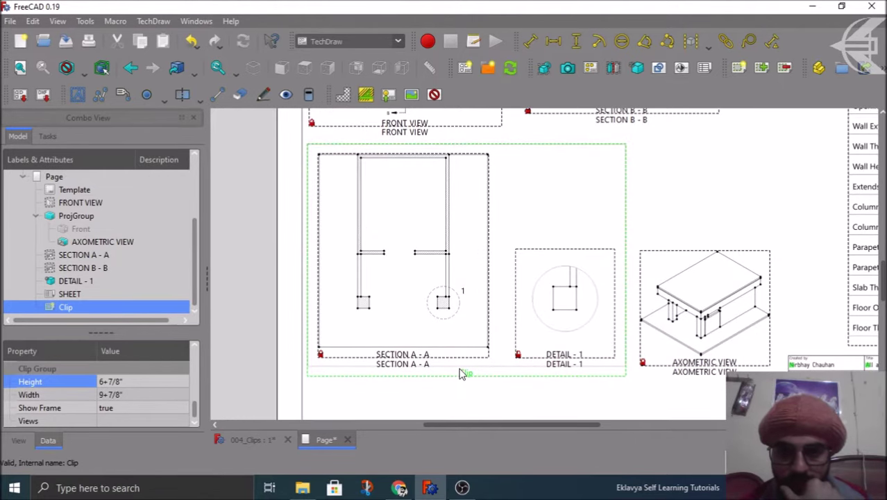
left_click_drag(461, 373, 461, 380)
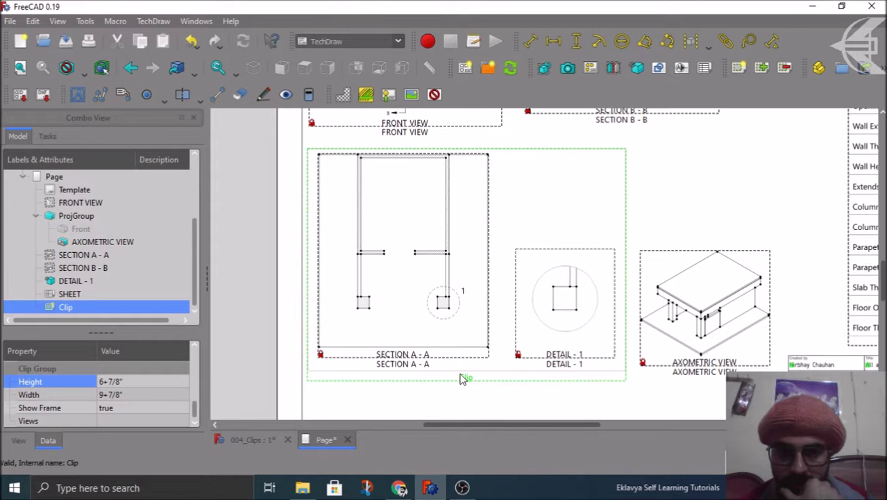
scroll(469, 326, "down", 3)
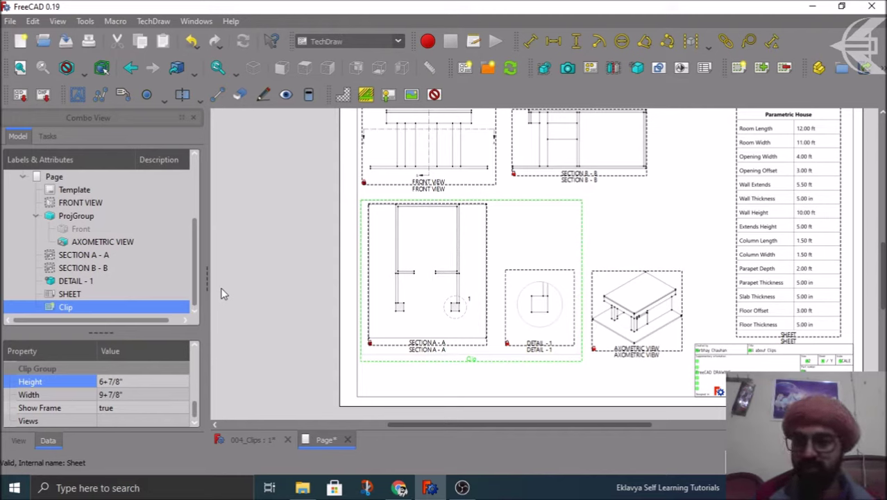
Add the Section A-A view to the Clip group
left_click(95, 255)
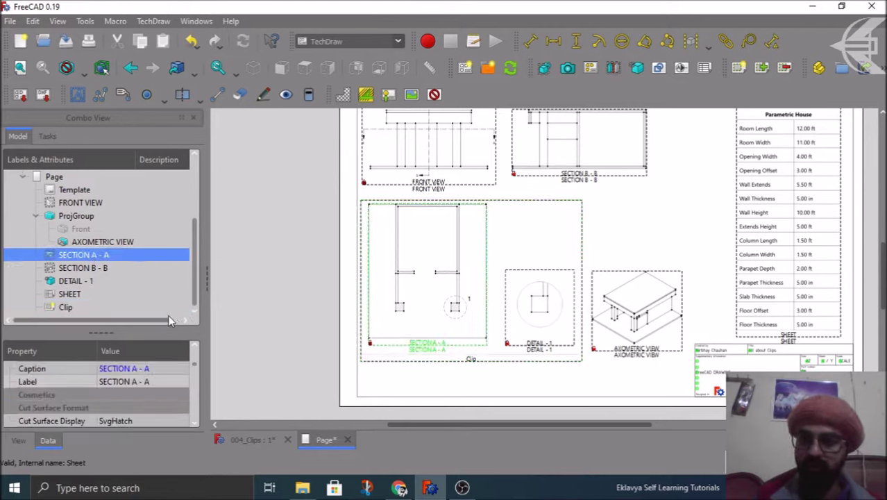
left_click(63, 308, "ctrl")
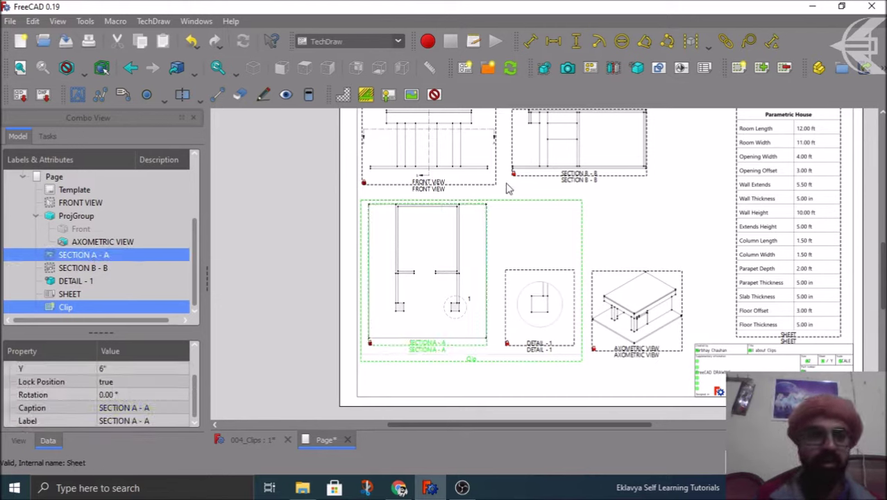
left_click(761, 68)
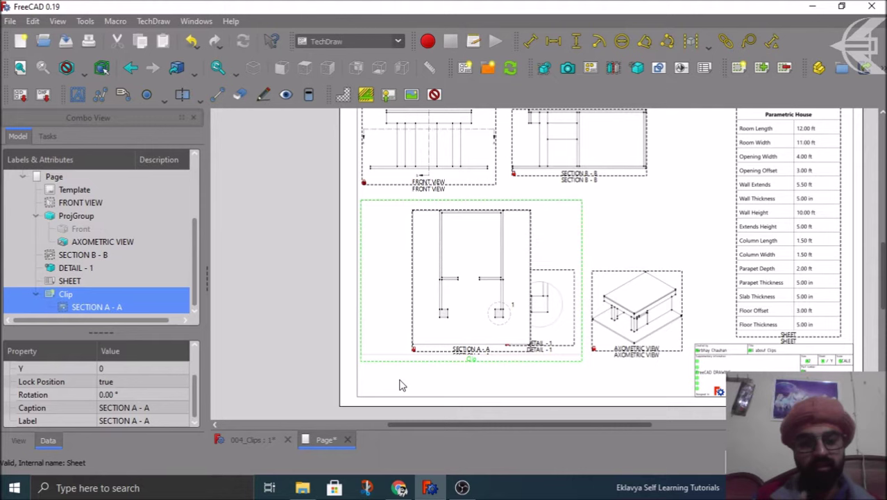
Set Section A-A's Lock Position to false
left_click(468, 352)
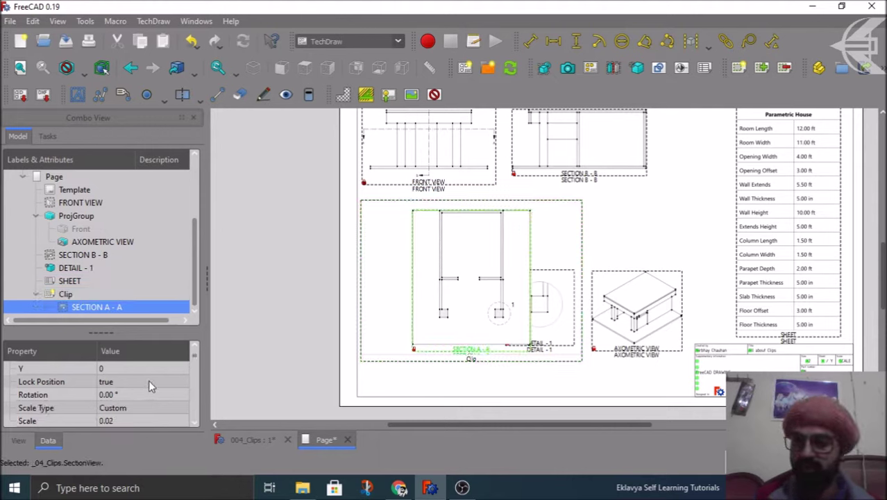
left_click(149, 379)
left_click(149, 380)
left_click(141, 388)
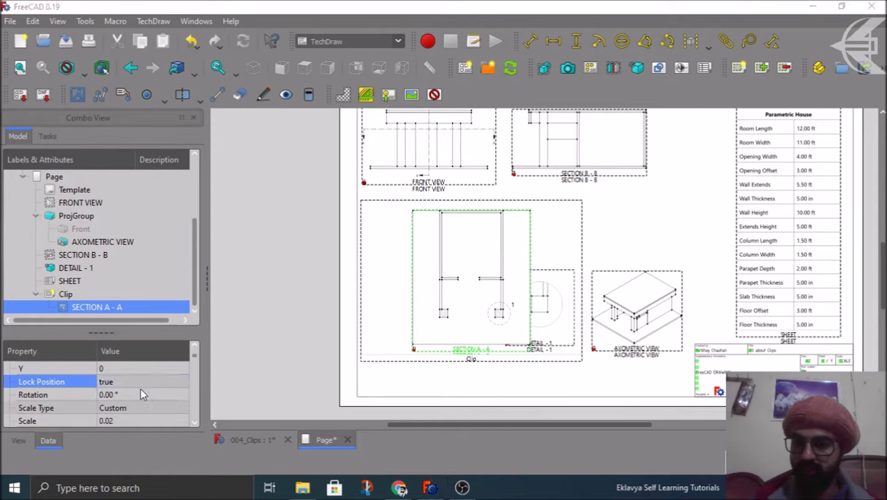
left_click(140, 384)
left_click(124, 394)
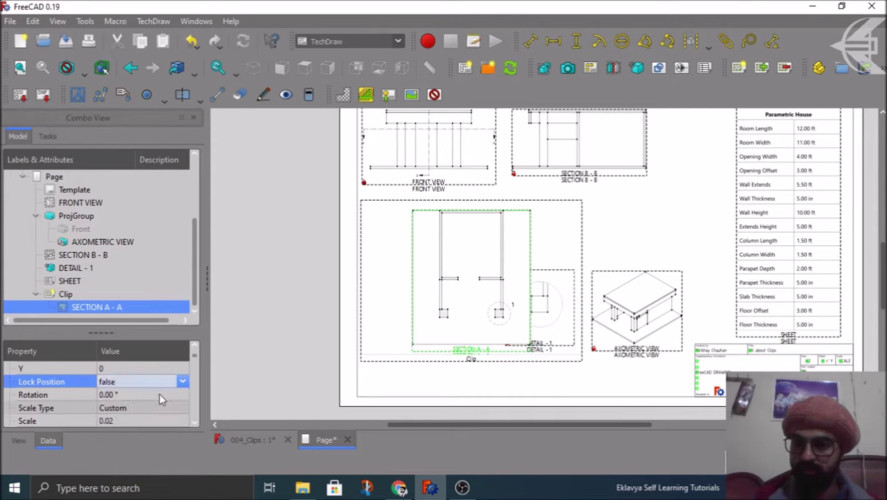
Set Section A-A's X offset to -2 in to shift it left within the clip
scroll(196, 385, "up", 2)
left_click(145, 381)
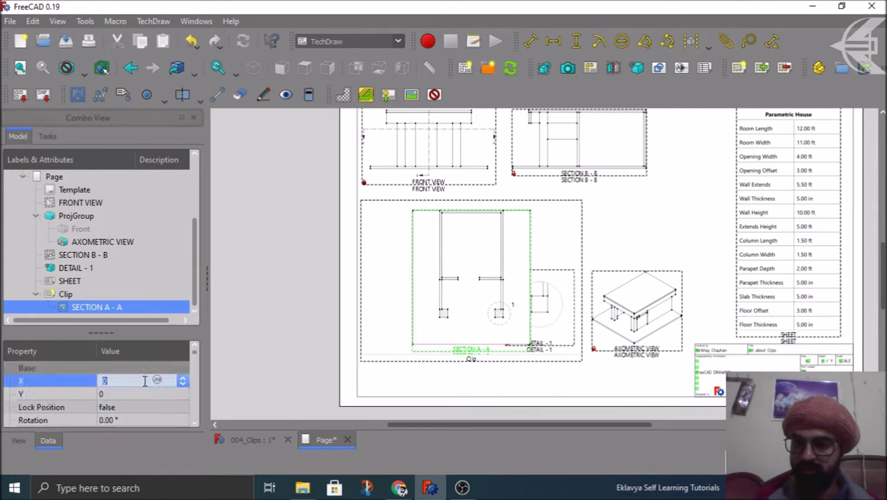
type("1")
scroll(144, 380, "down", 3)
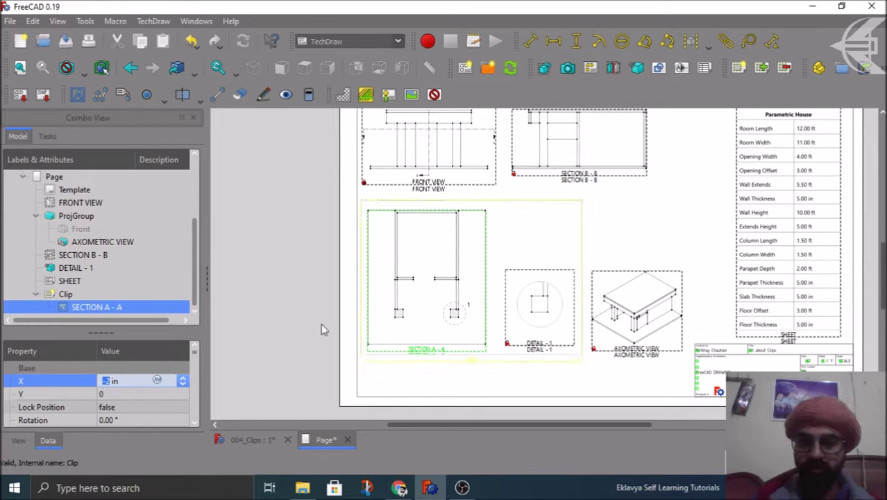
Set Detail 1's Lock Position to false
left_click(76, 268)
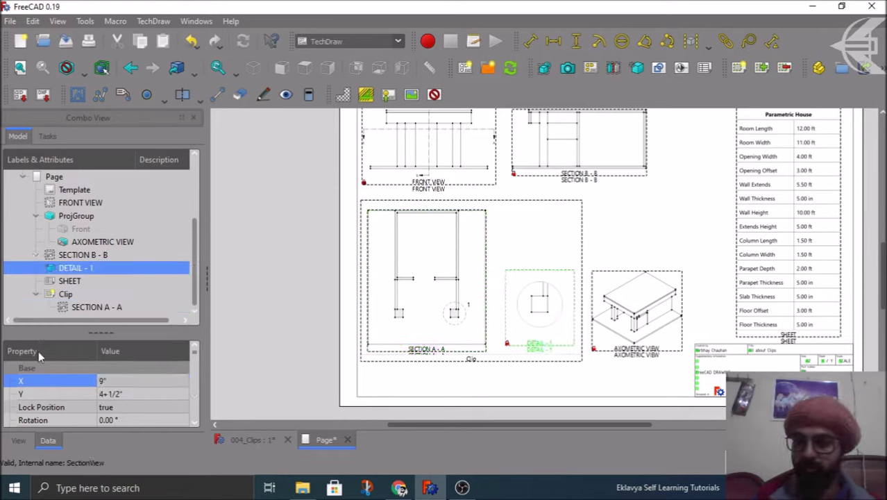
left_click(82, 406)
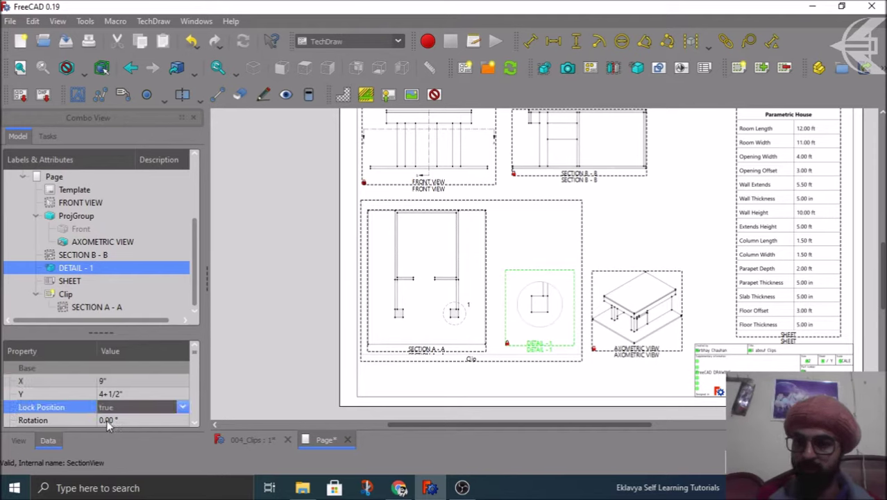
left_click(108, 426)
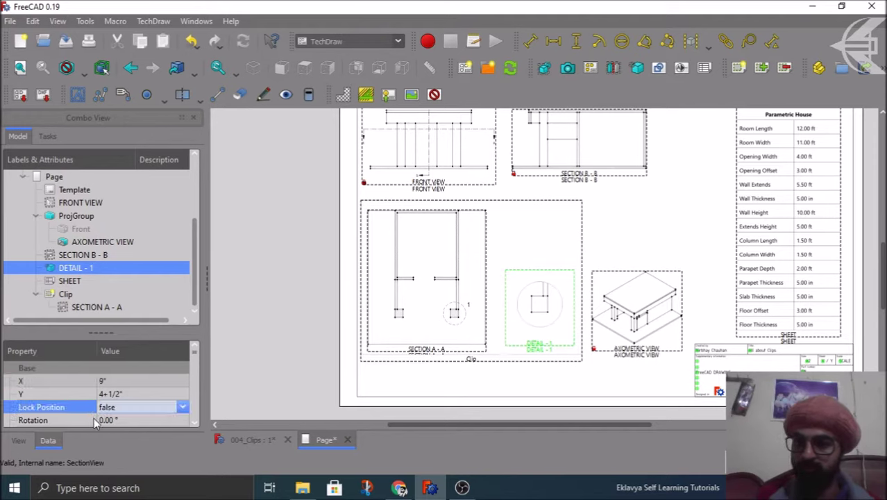
Add Detail 1 to the Clip and place it right of Section A-A at X 2+7/8", Y -1+1/2"
left_click(72, 280)
left_click(81, 268)
left_click(66, 295, "ctrl")
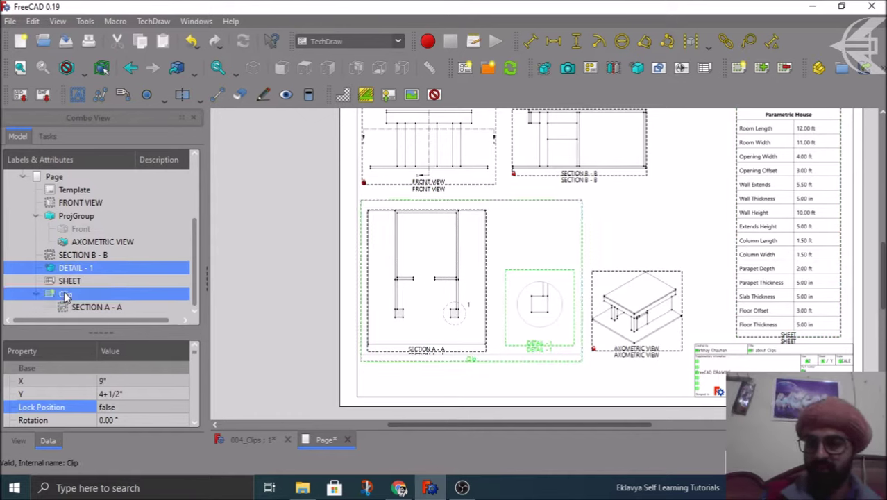
left_click(763, 67)
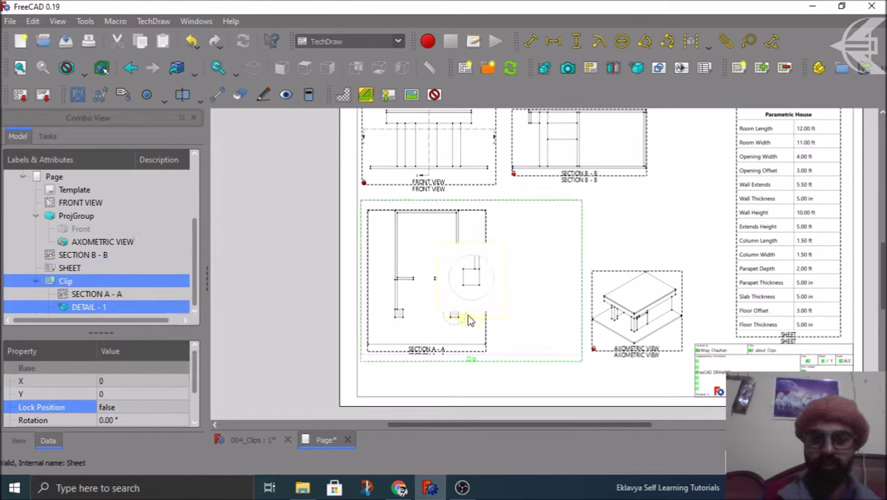
left_click_drag(468, 320, 533, 352)
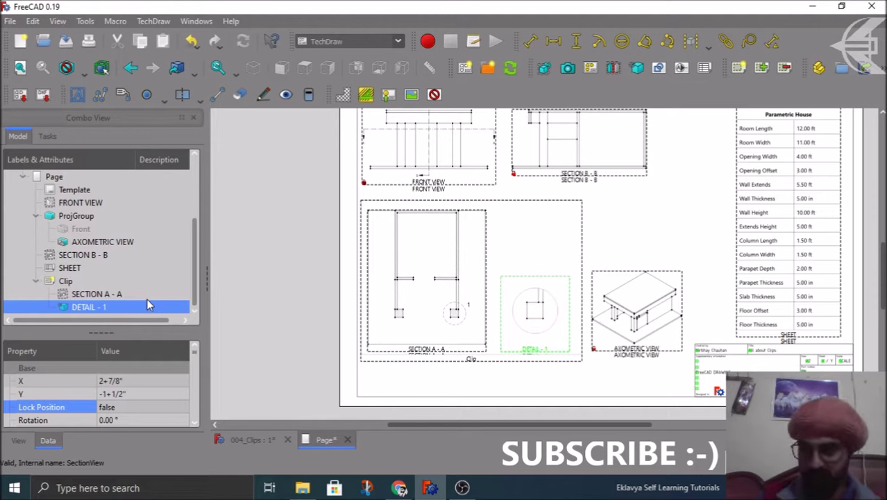
Set the Clip group's Lock Position to true
left_click(73, 282)
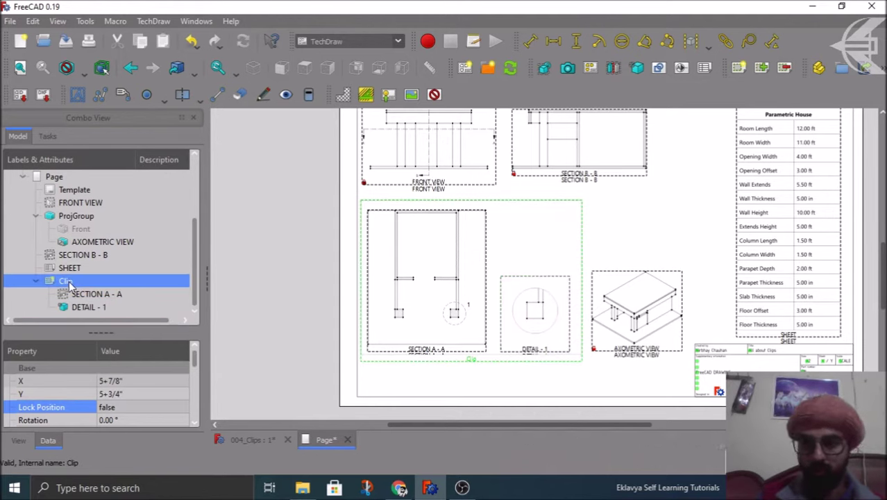
left_click(136, 408)
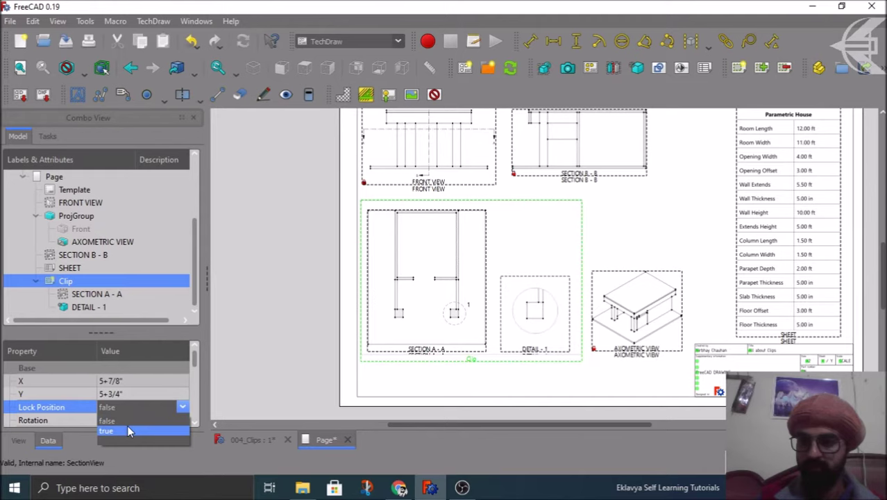
left_click(127, 428)
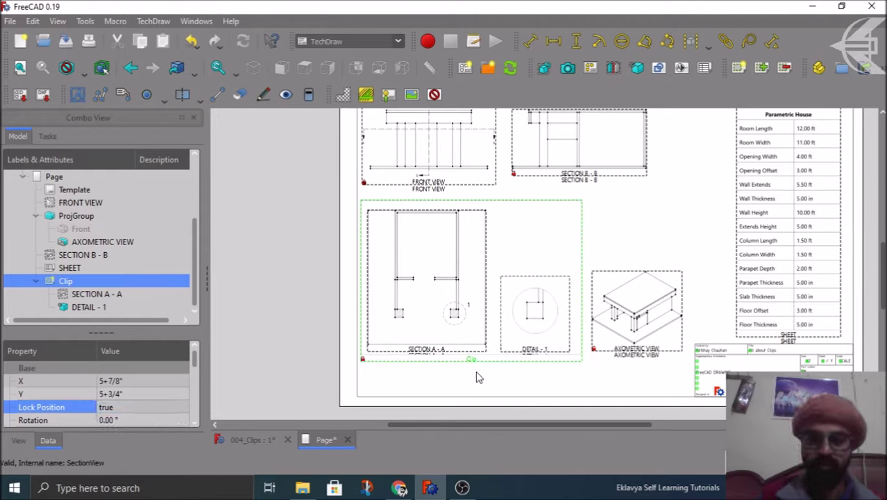
Unlock the Clip again and drag it with both views slightly right and up
left_click(118, 415)
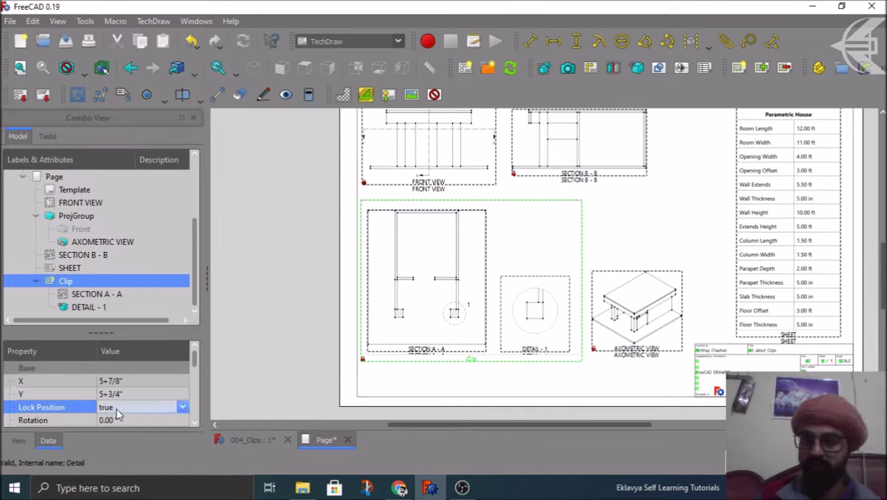
left_click(115, 411)
left_click(115, 418)
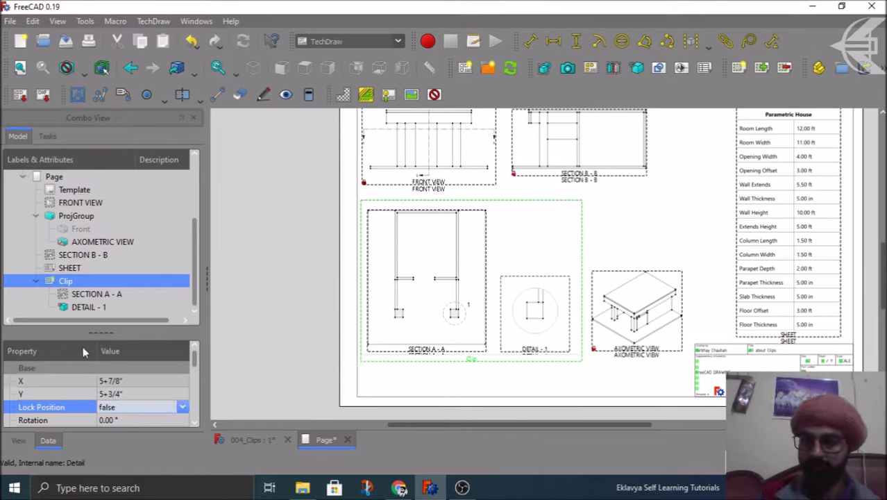
mouse_move(472, 366)
left_mouse_down()
mouse_move(488, 373)
mouse_move(471, 360)
mouse_move(489, 363)
mouse_move(452, 364)
mouse_move(499, 368)
mouse_move(627, 342)
mouse_move(479, 375)
left_mouse_up()
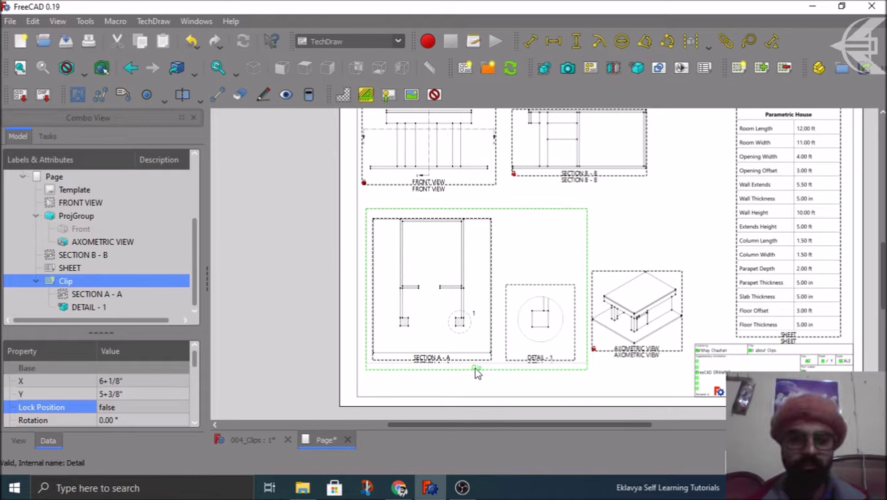
mouse_move(476, 373)
left_mouse_down()
mouse_move(489, 370)
mouse_move(481, 369)
left_mouse_up()
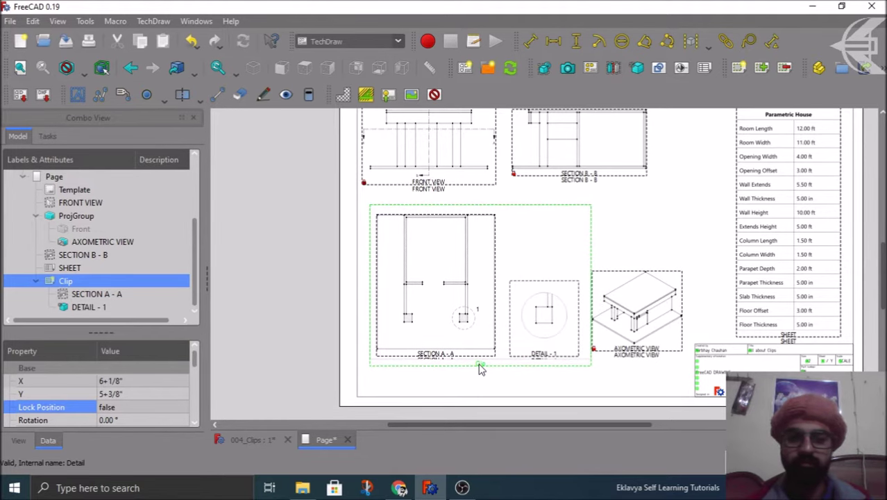
Turn off the Clip group's Show Frame and clear the selection
scroll(44, 369, "down", 2)
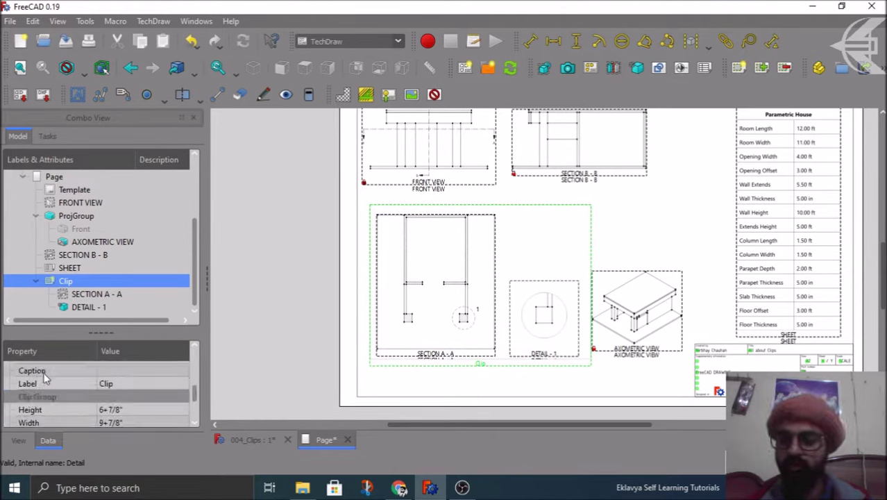
scroll(56, 392, "down", 1)
left_click(134, 409)
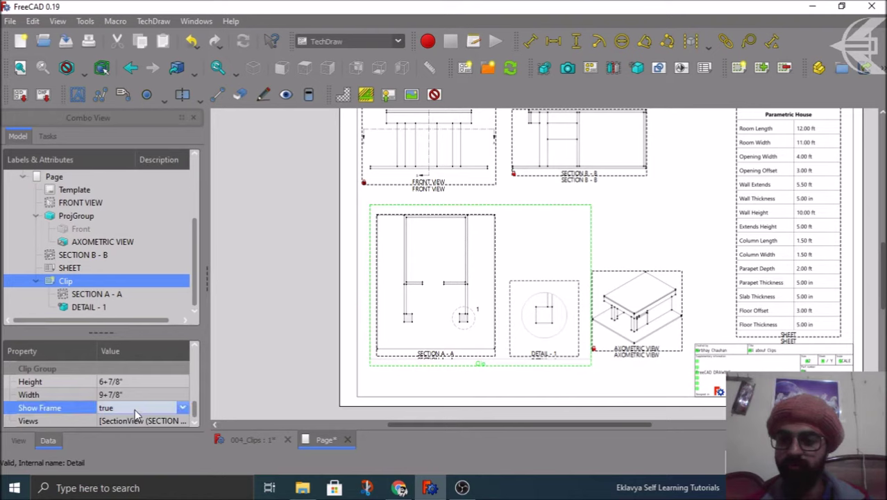
left_click(134, 409)
left_click(115, 420)
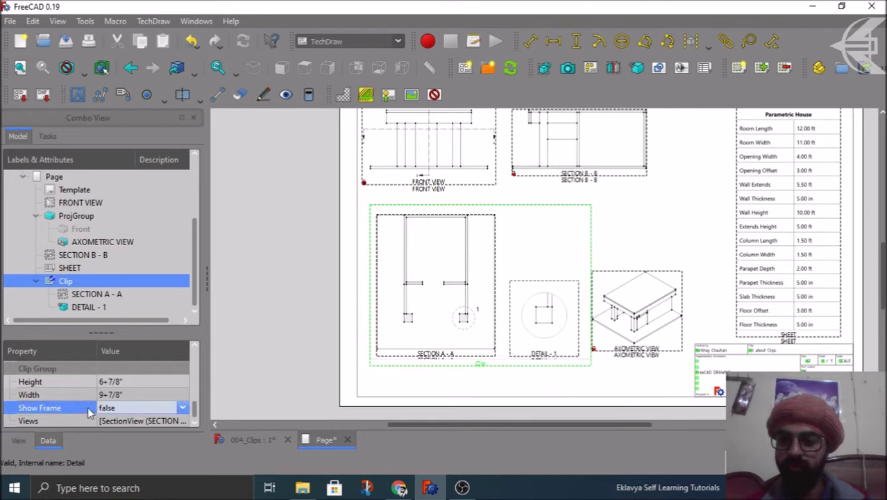
left_click(237, 354)
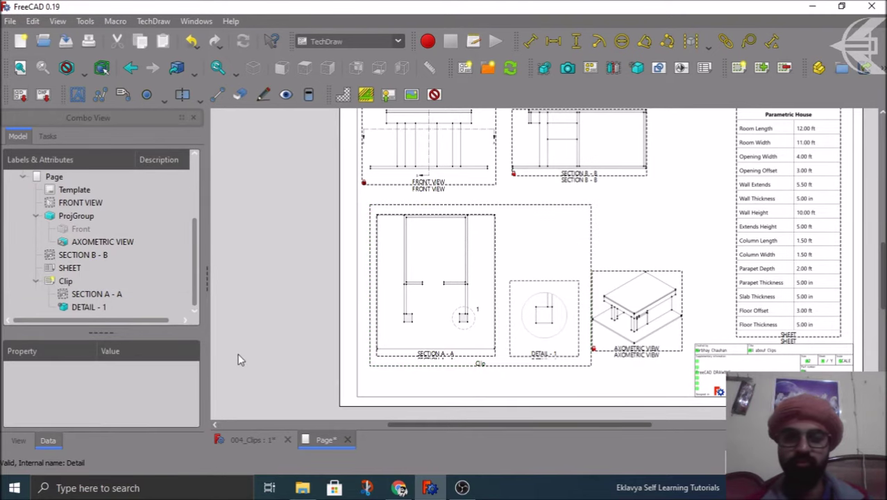
Toggle view frames off and back on, then nudge the Clip slightly down-right
left_click(434, 94)
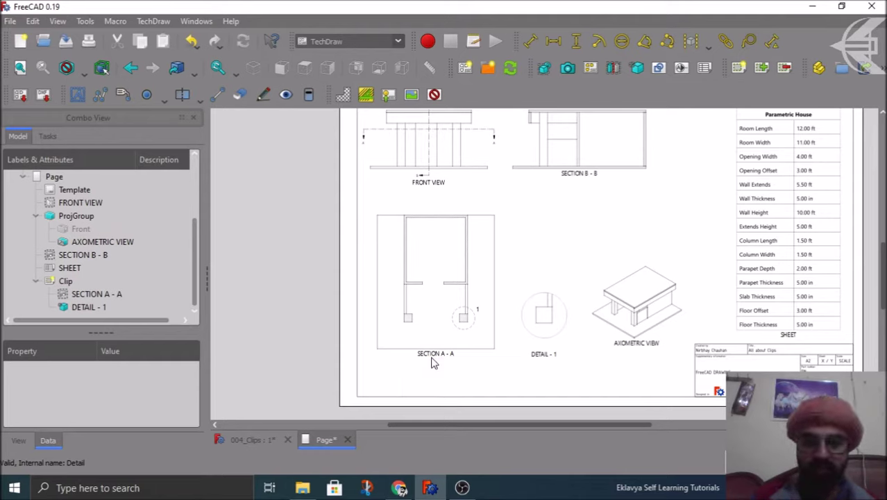
left_click(433, 93)
mouse_move(477, 366)
left_mouse_down()
mouse_move(481, 377)
mouse_move(485, 360)
mouse_move(464, 369)
mouse_move(474, 377)
mouse_move(476, 362)
left_mouse_up()
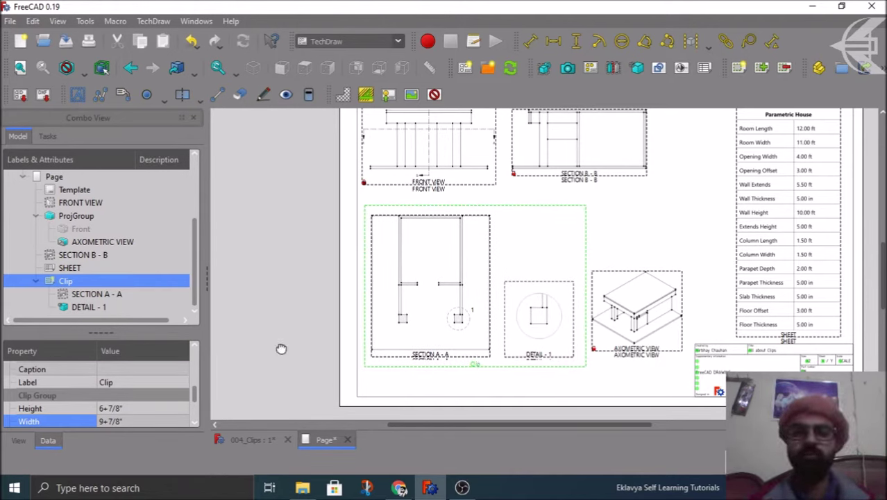
Remove Detail 1 from the Clip group
left_click(497, 394)
left_click(534, 358)
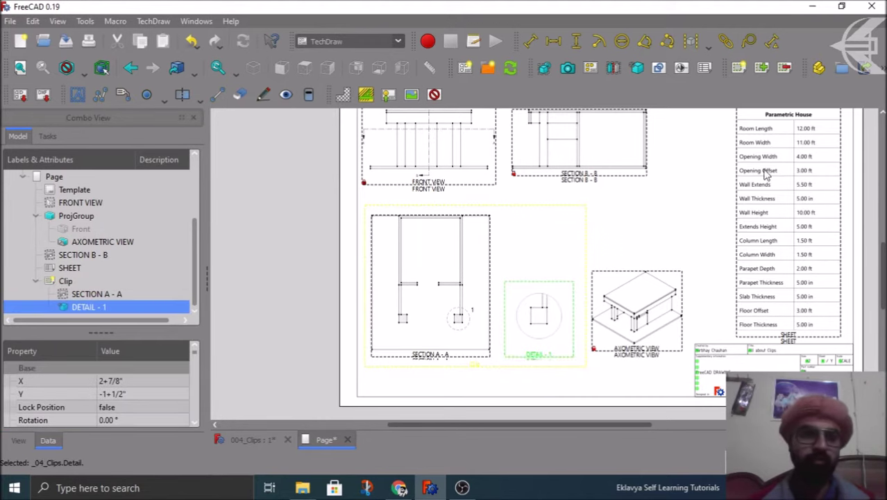
left_click(783, 69)
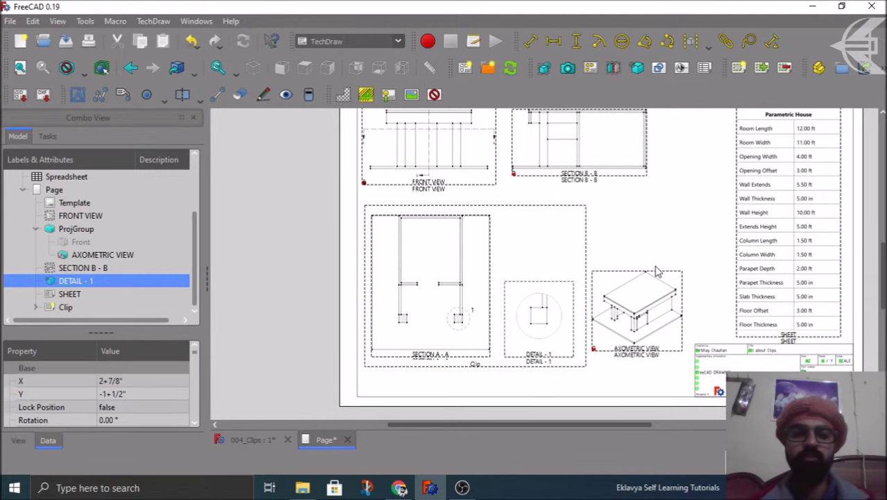
Move the Clip holding Section A-A left and place it below the front view
scroll(500, 362, "down", 1)
left_click_drag(491, 361, 385, 293)
left_click_drag(546, 326, 490, 373)
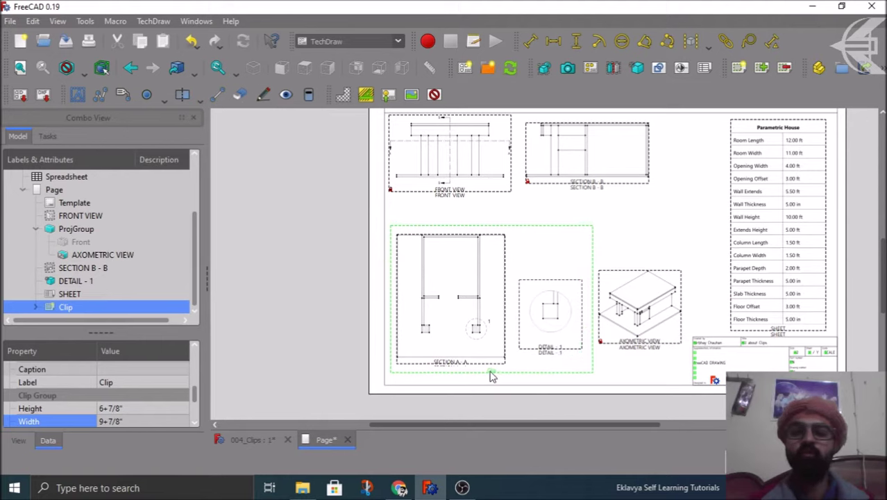
Reduce the Clip width to 6+7/8", then shift the Clip and Section A-A slightly left
scroll(195, 414, "down", 1)
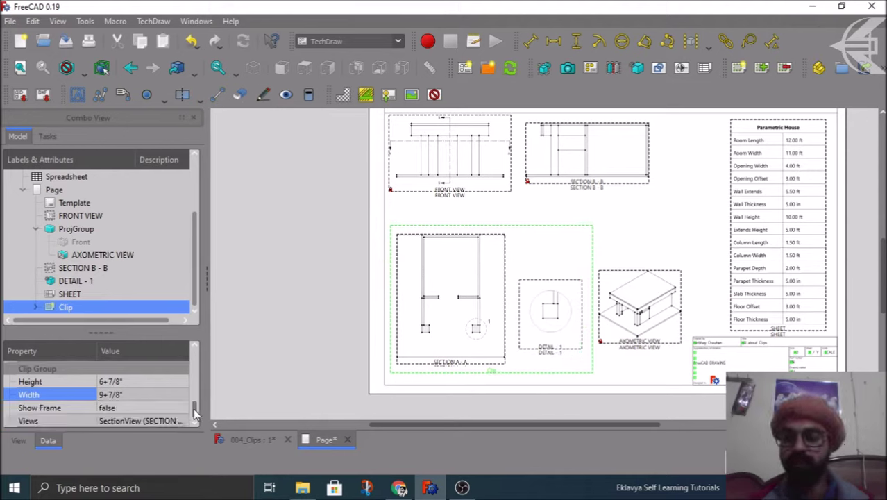
left_click(139, 393)
scroll(141, 394, "down", 2)
scroll(141, 394, "up", 2)
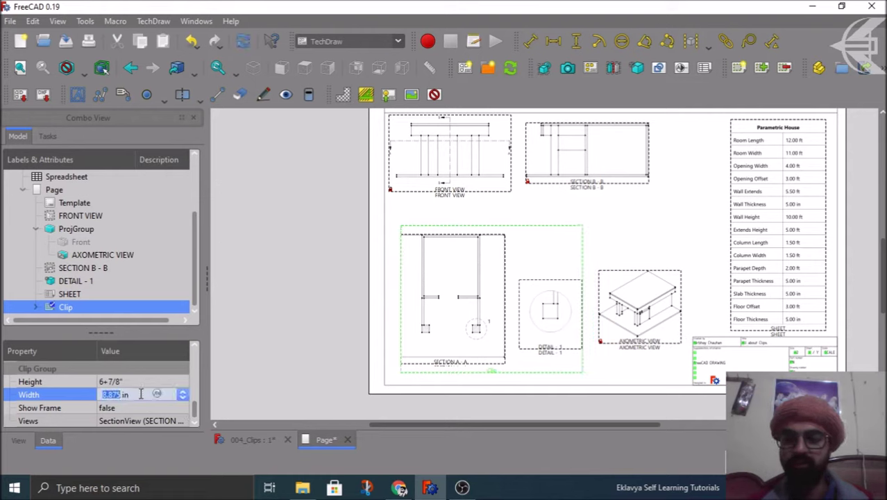
scroll(141, 394, "down", 1)
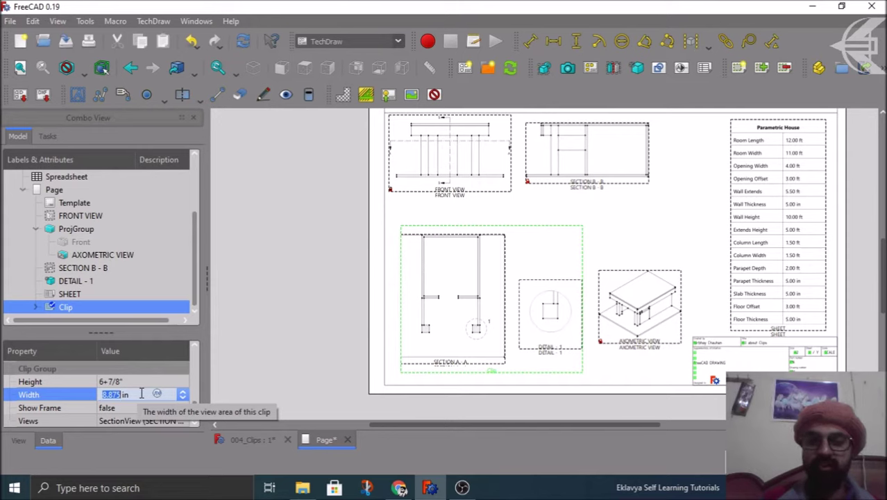
scroll(142, 394, "down", 1)
scroll(142, 394, "down", 1)
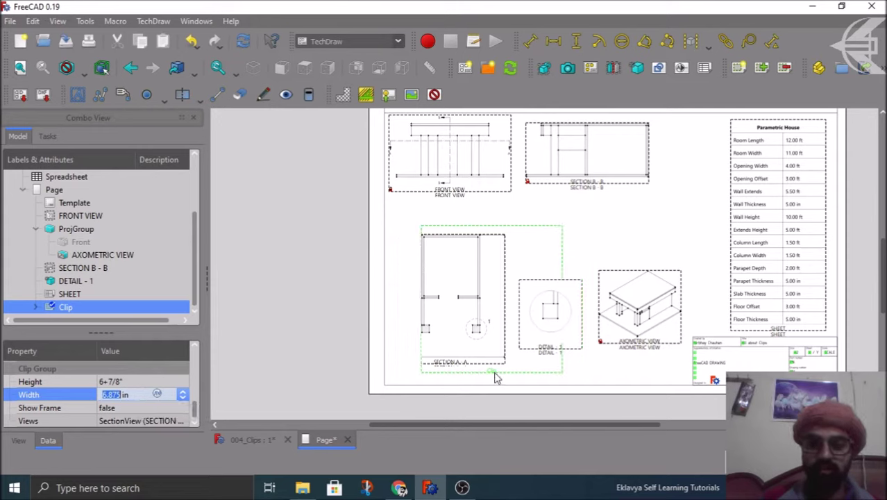
left_click_drag(542, 377, 490, 375)
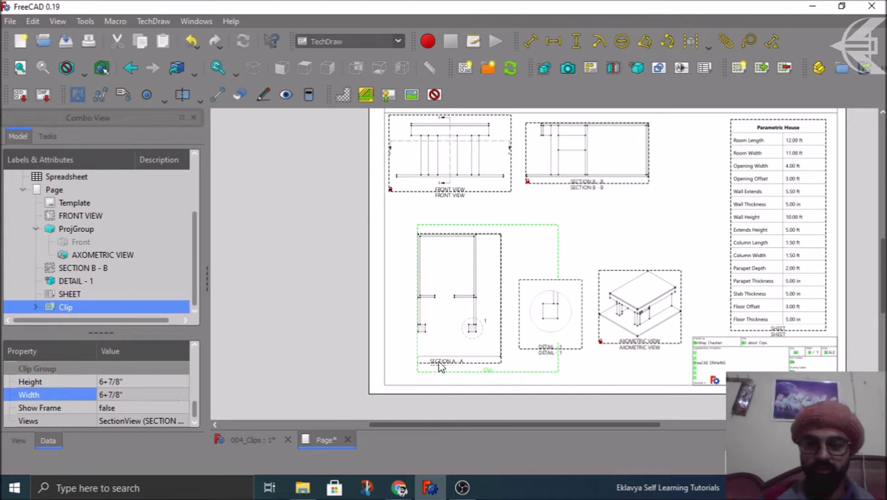
mouse_move(440, 364)
left_mouse_down()
mouse_move(384, 364)
mouse_move(450, 367)
left_mouse_up()
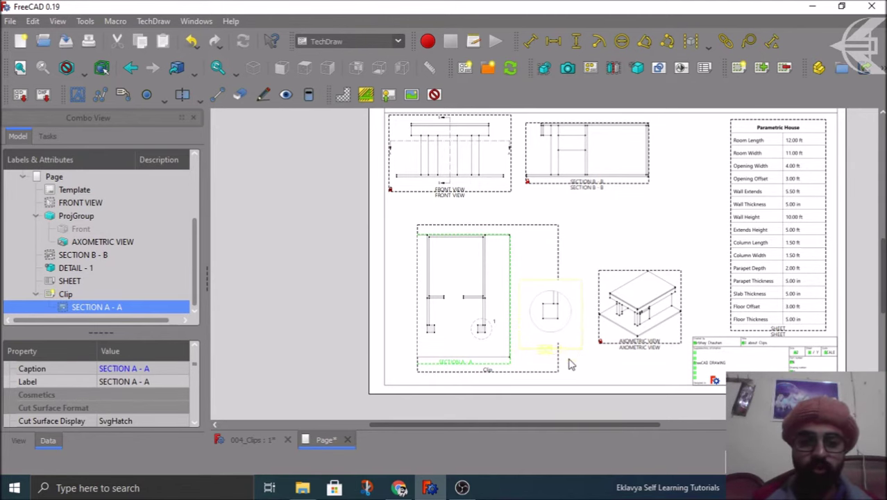
scroll(560, 382, "up", 2)
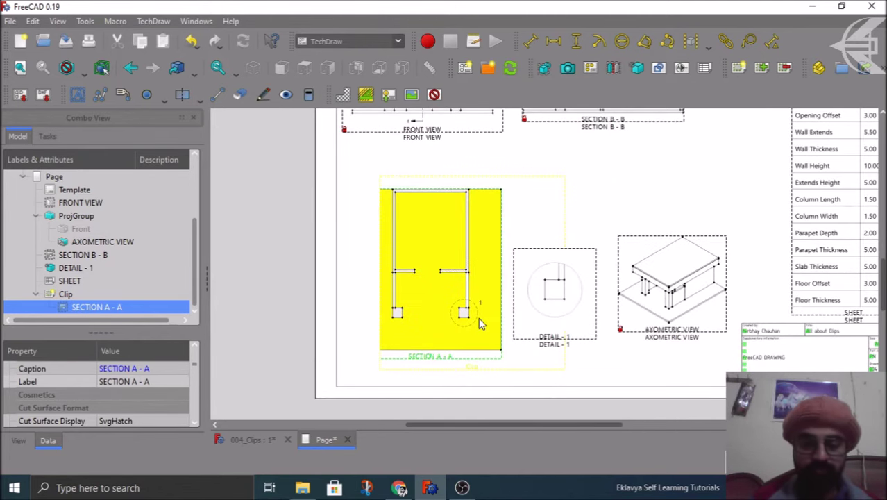
scroll(476, 332, "up", 1)
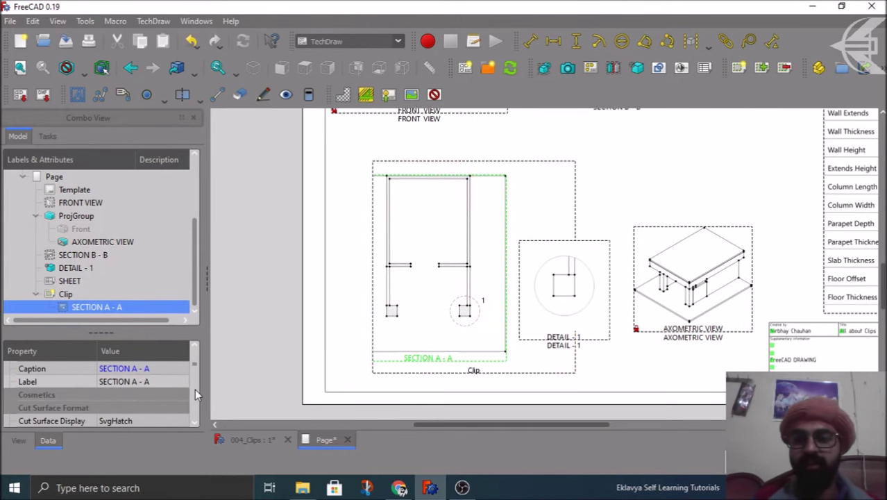
scroll(188, 394, "up", 1)
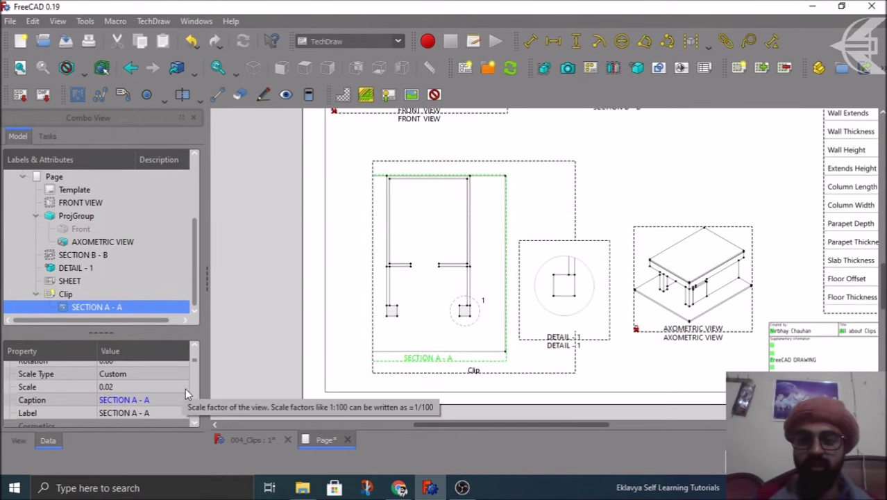
left_click(64, 295)
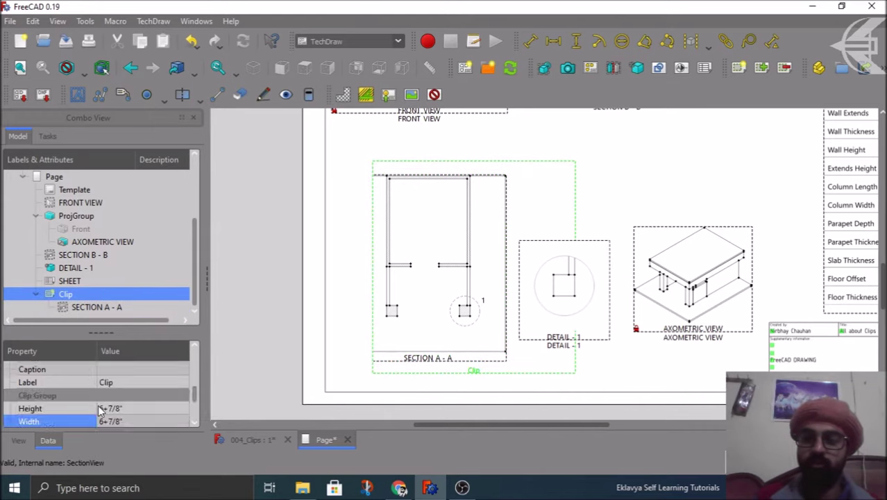
scroll(101, 409, "up", 3)
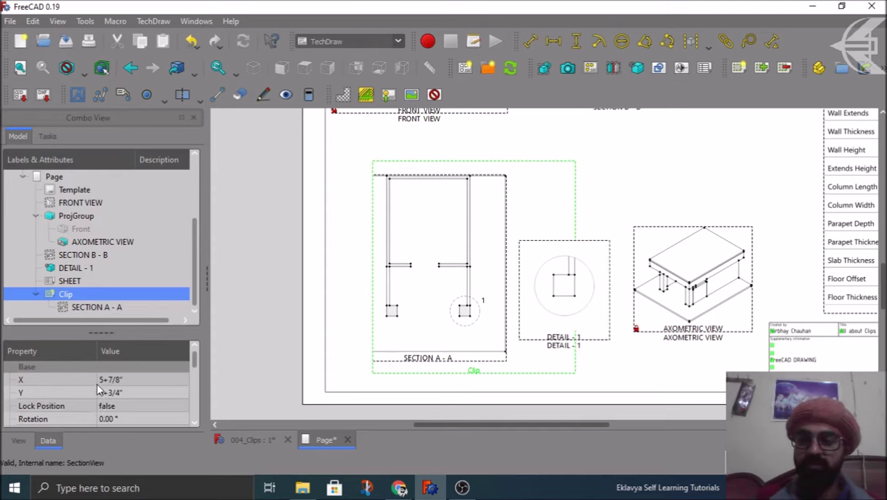
scroll(97, 391, "up", 1)
scroll(68, 363, "down", 1)
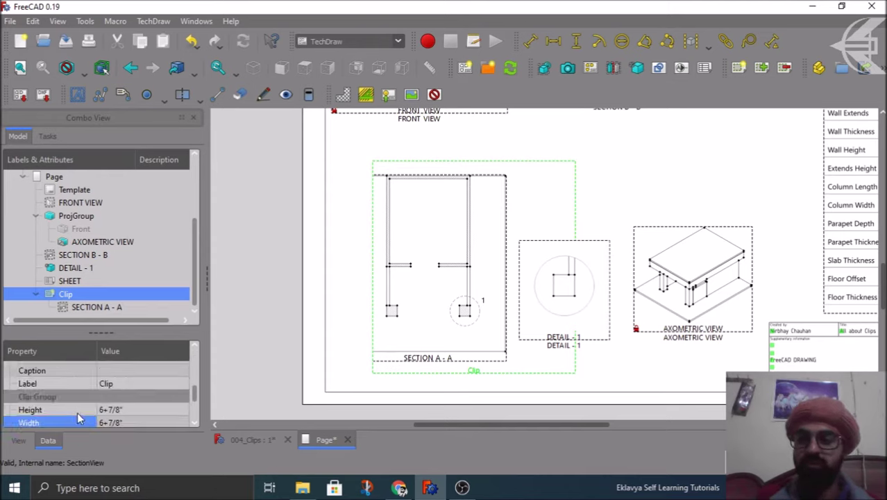
scroll(79, 416, "down", 1)
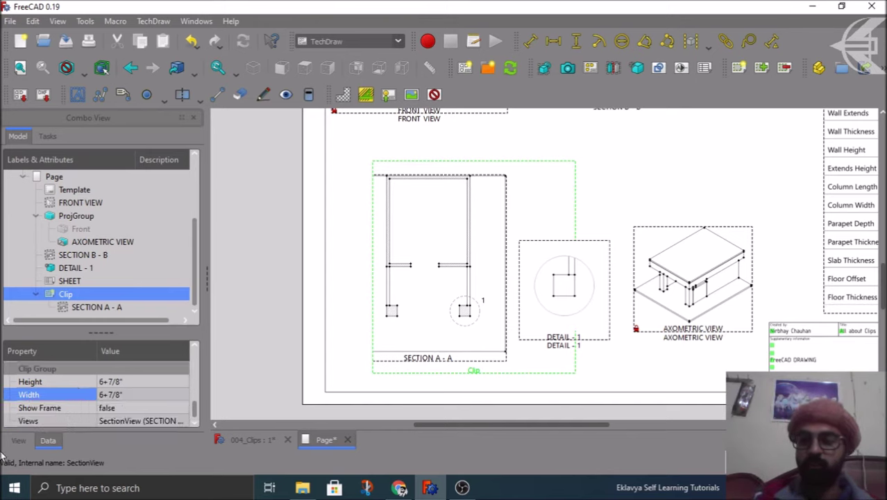
left_click(18, 440)
scroll(70, 415, "down", 2)
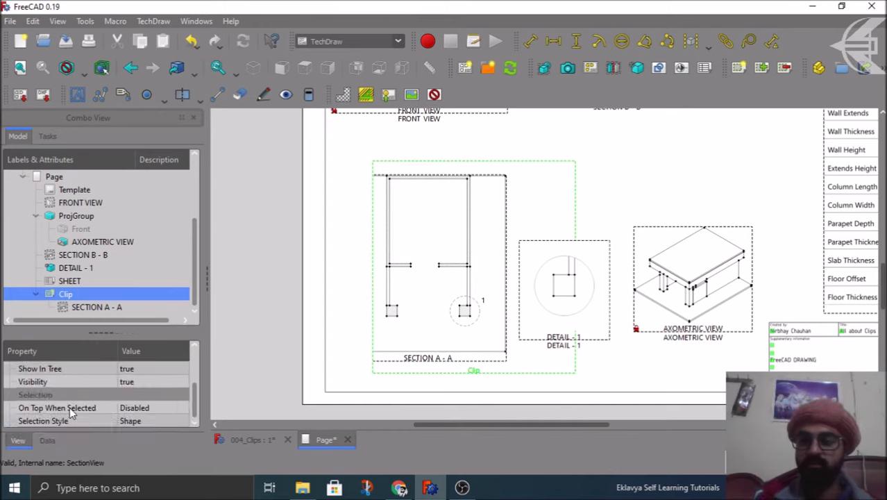
left_click(48, 440)
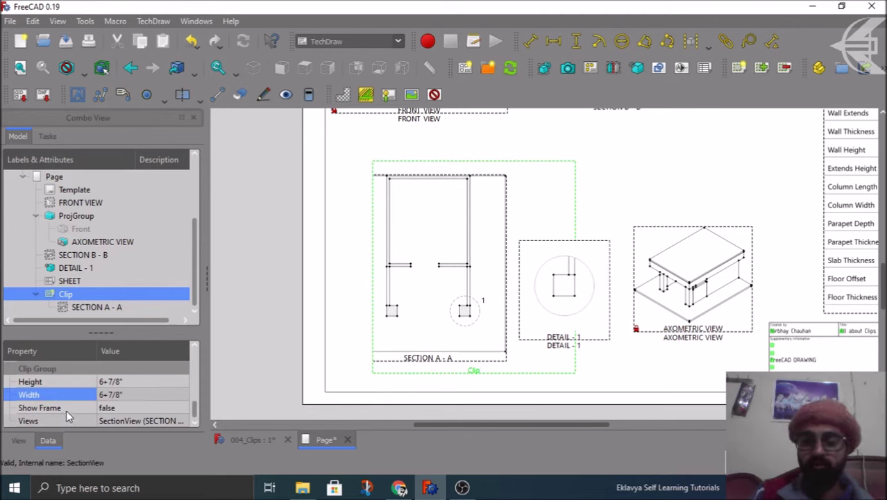
scroll(66, 411, "up", 1)
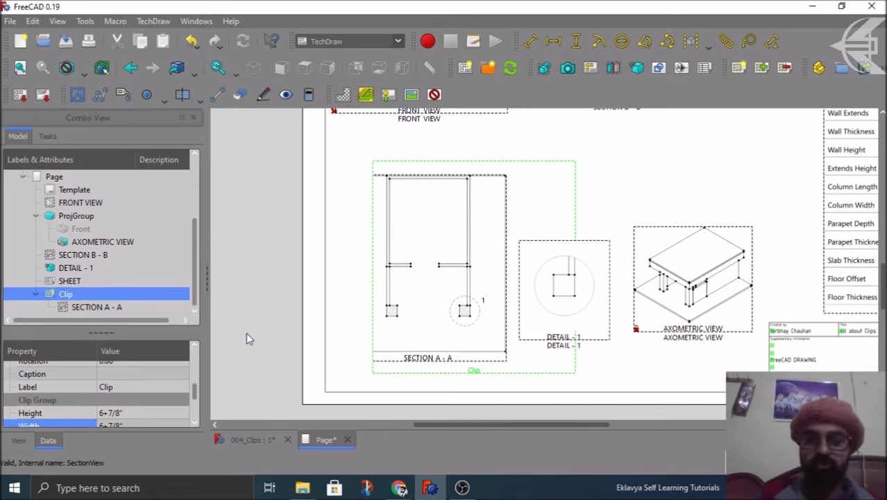
Change the Clip's Width to 8.875 in, keeping its 6 7/8 in height, so Section A-A fits
left_click(141, 412)
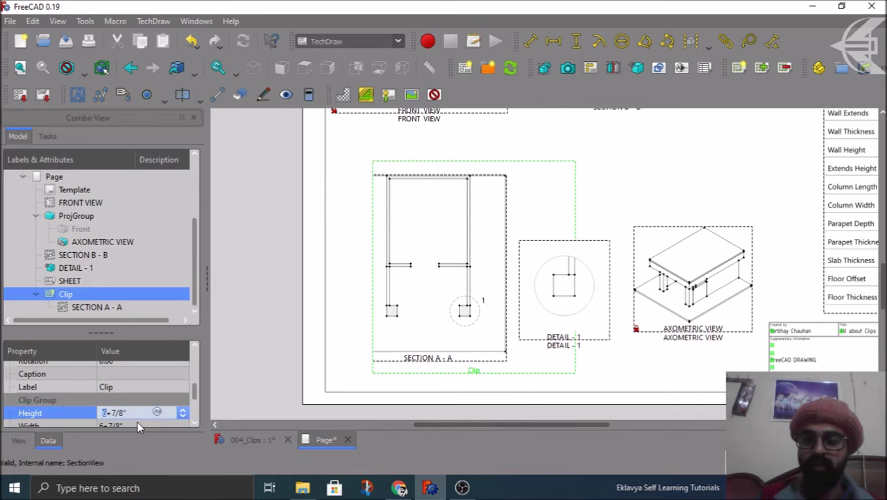
left_click(137, 424)
scroll(137, 423, "up", 1)
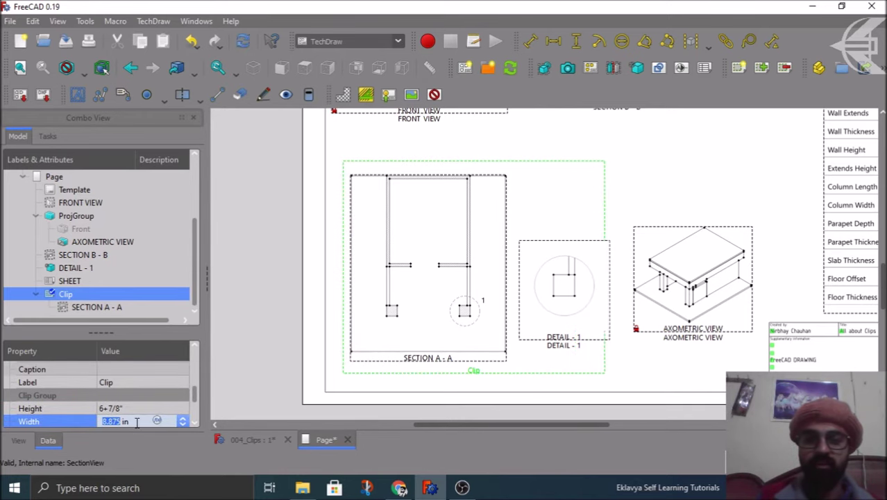
left_click(278, 261)
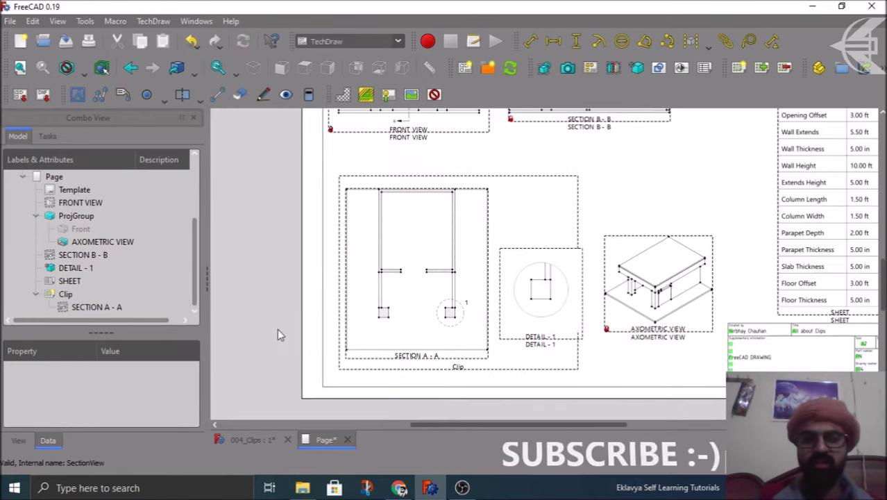
scroll(277, 330, "down", 4)
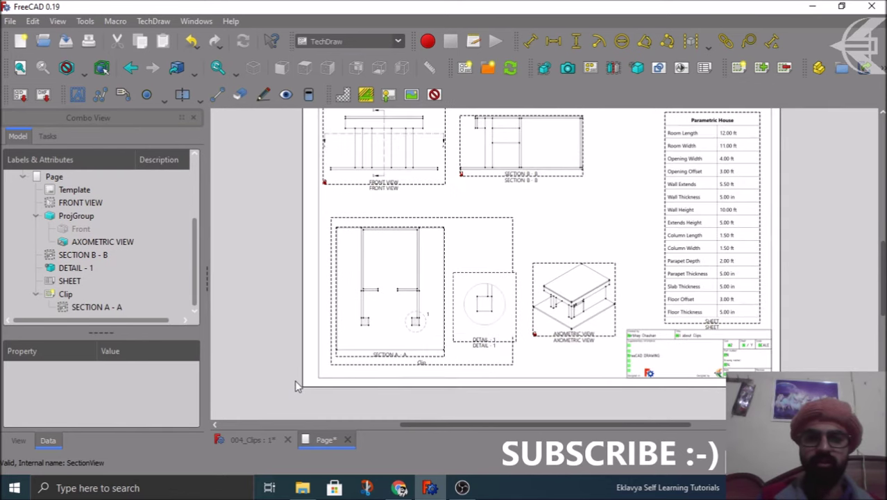
scroll(294, 380, "down", 3)
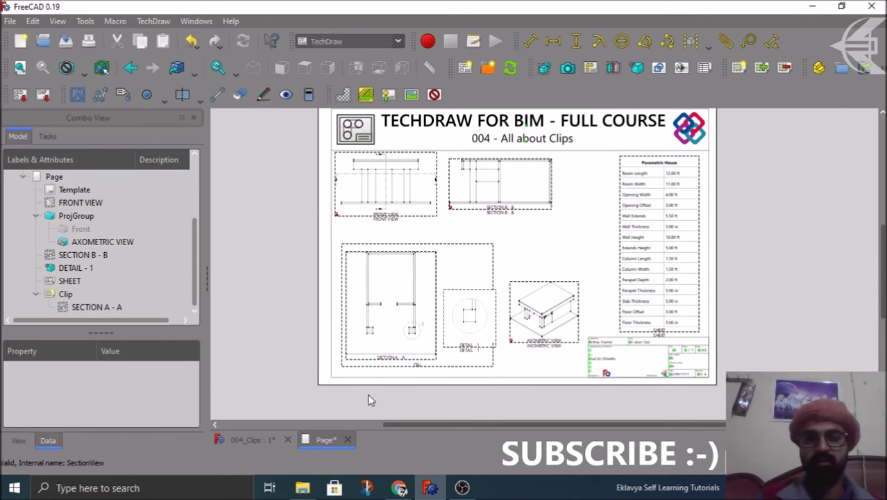
middle_click_drag(800, 324, 801, 332)
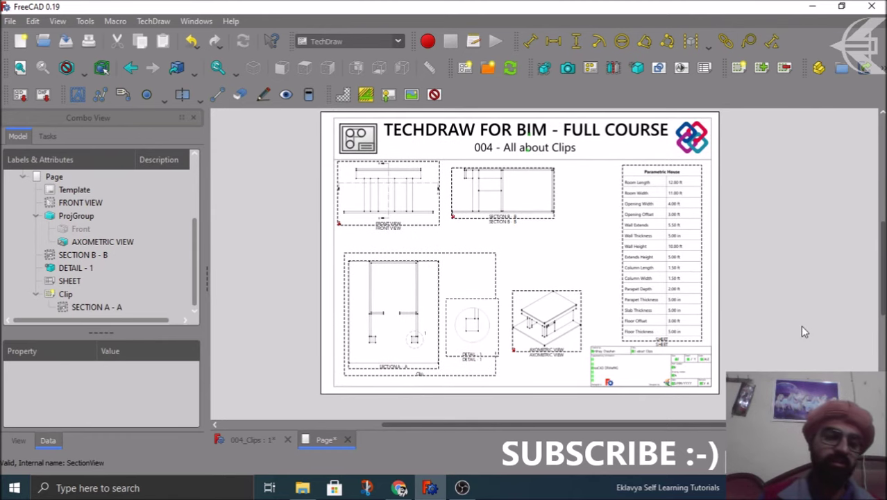